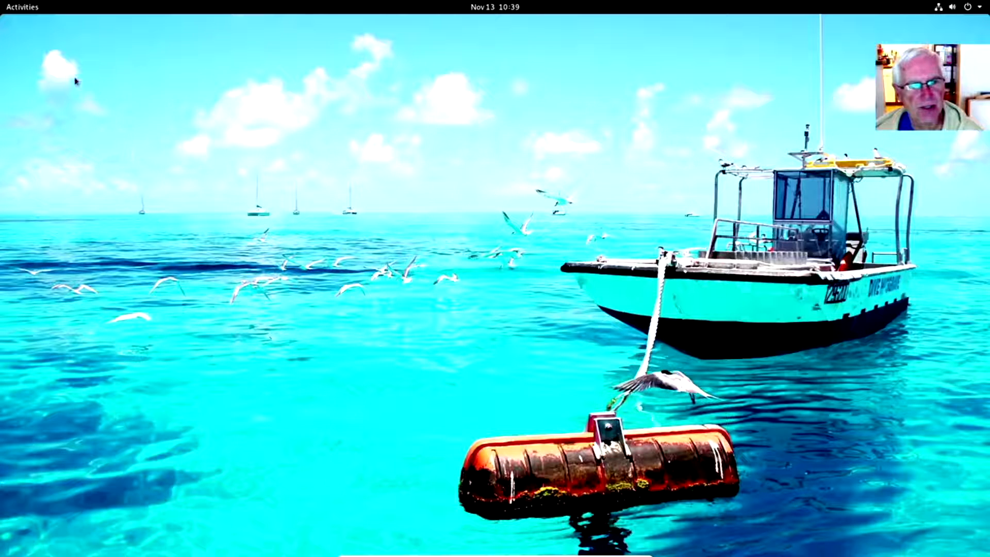
Open the Software store and browse the applications in the Productivity category, then return to the overview
left_click(29, 9)
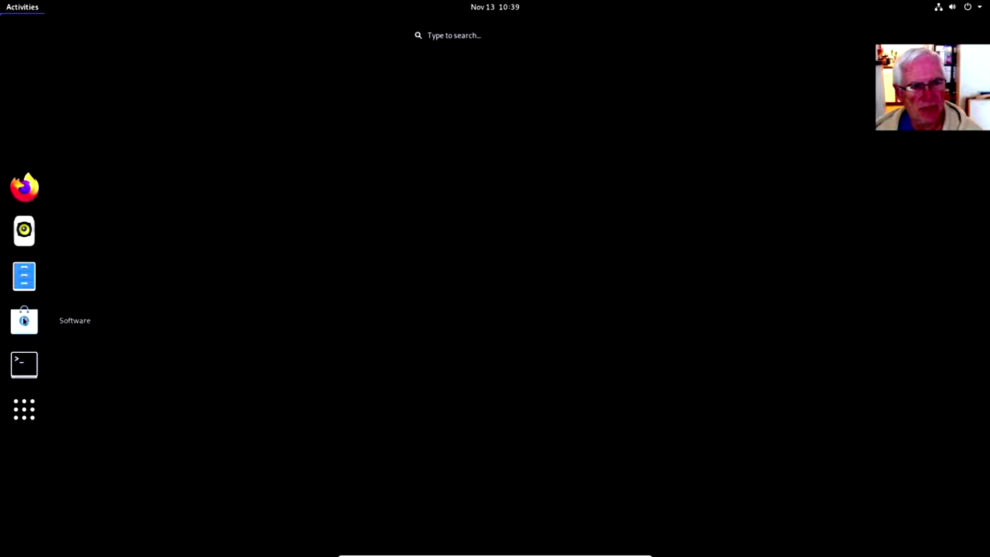
left_click(37, 318)
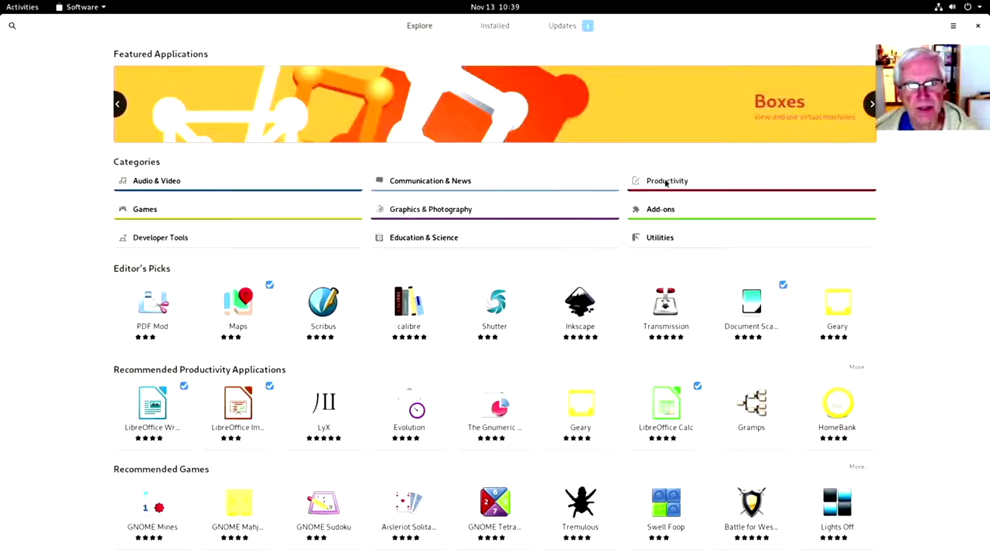
left_click(666, 181)
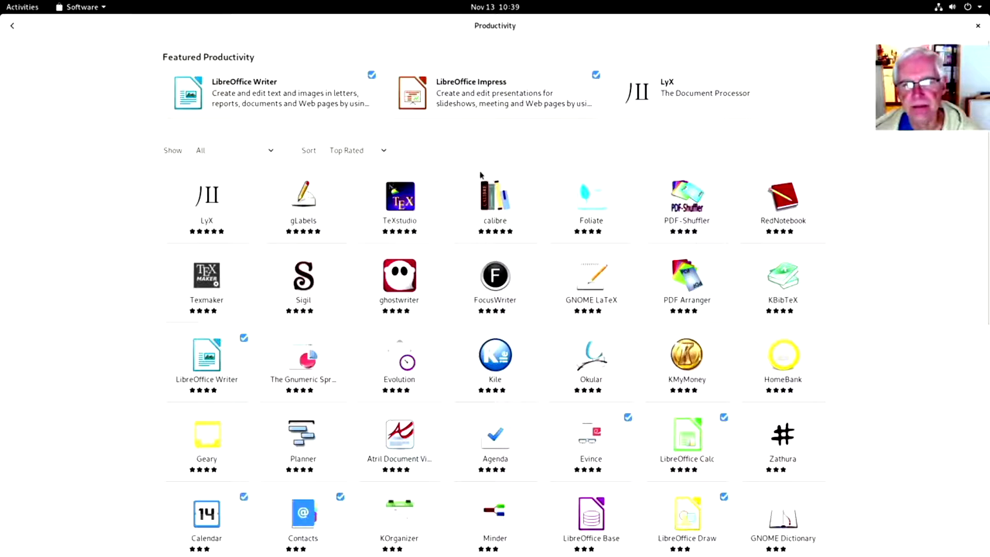
scroll(415, 304, "down", 5)
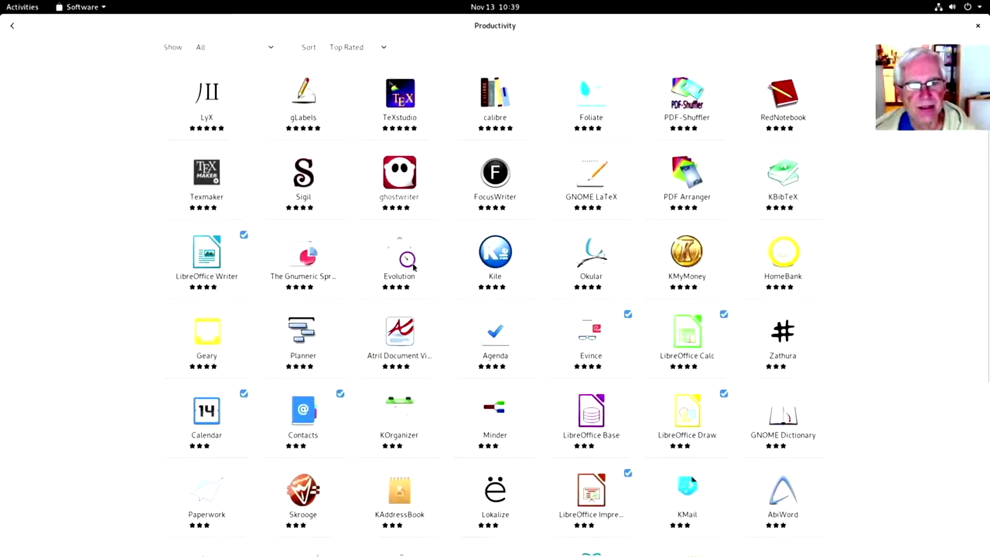
scroll(413, 264, "down", 5)
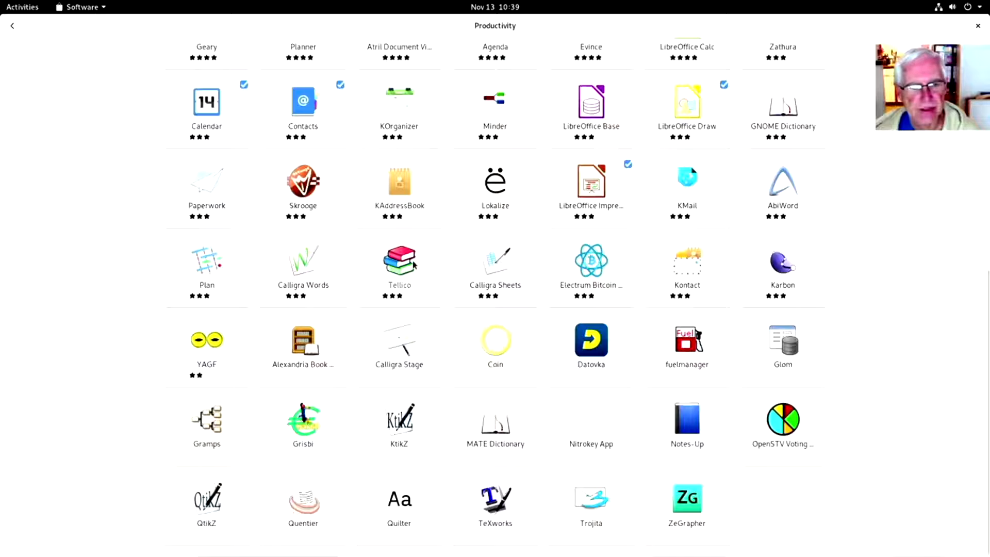
scroll(413, 264, "up", 10)
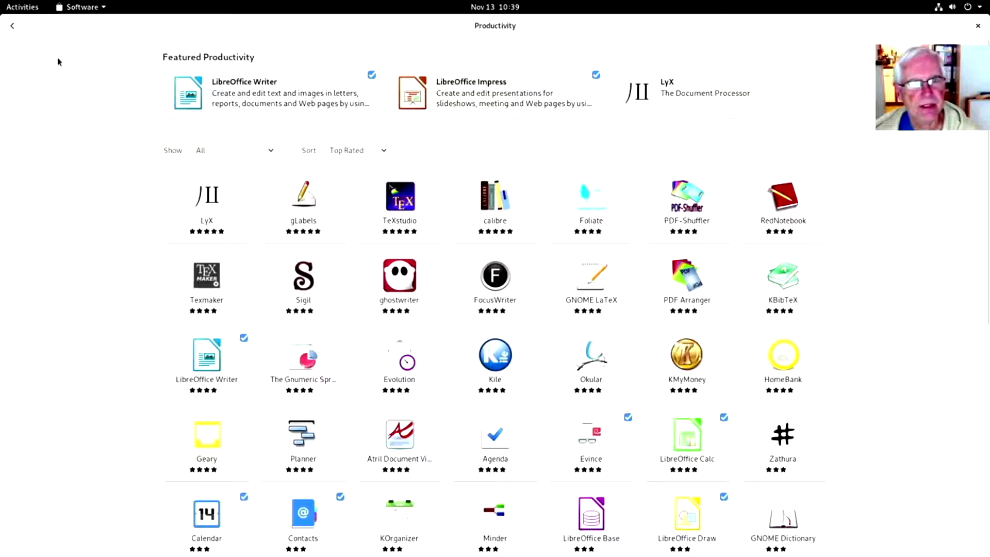
left_click(12, 26)
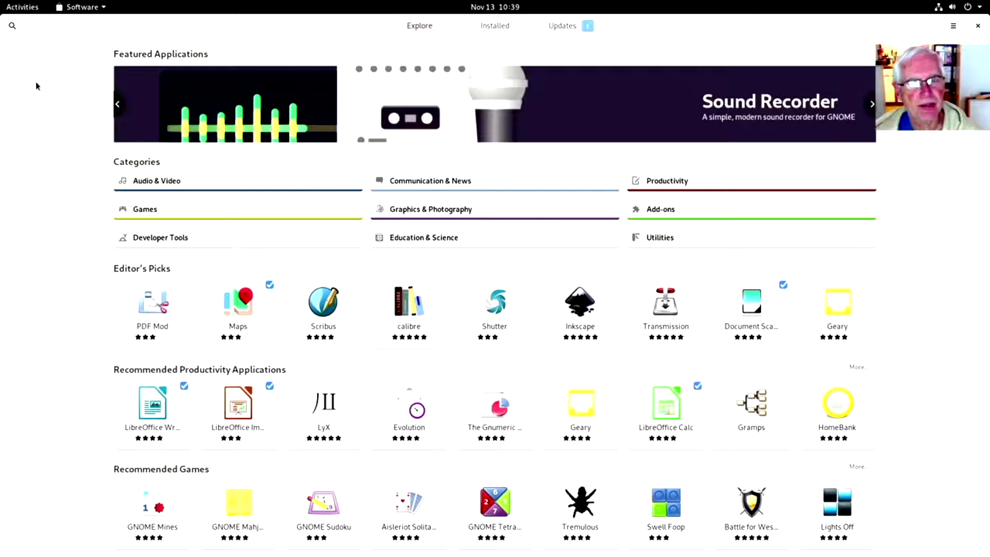
Search the Software store for "timeshift" and close the store
left_click(11, 28)
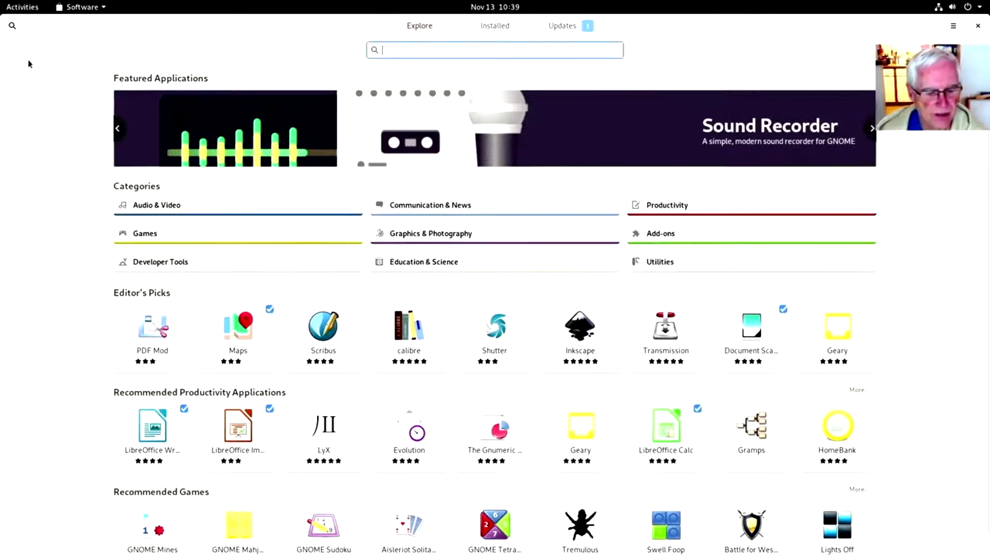
type("times")
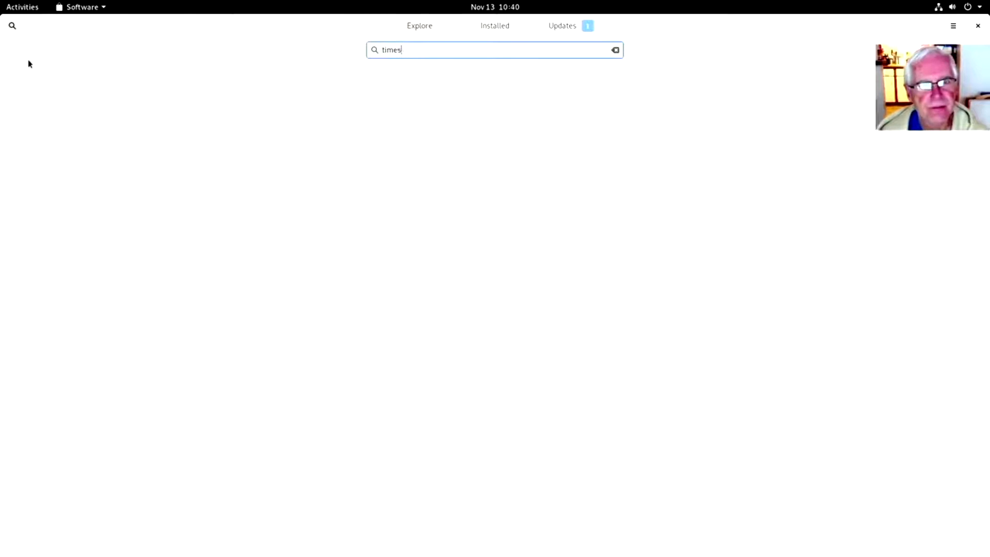
type("hift")
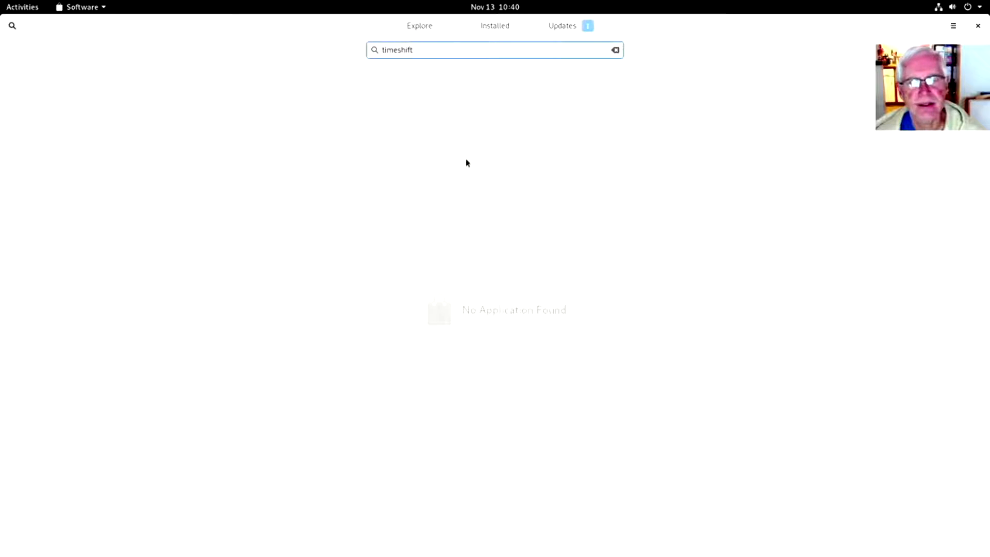
left_click(977, 26)
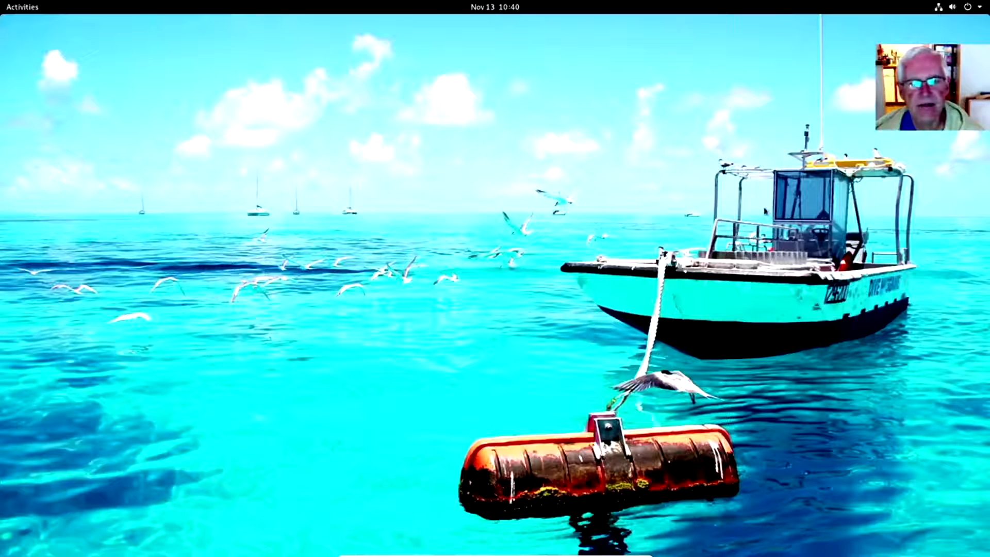
Switch to the Terminal and run "sudo dnf search timeshift", authenticating with the account password
left_click(13, 7)
left_click(27, 365)
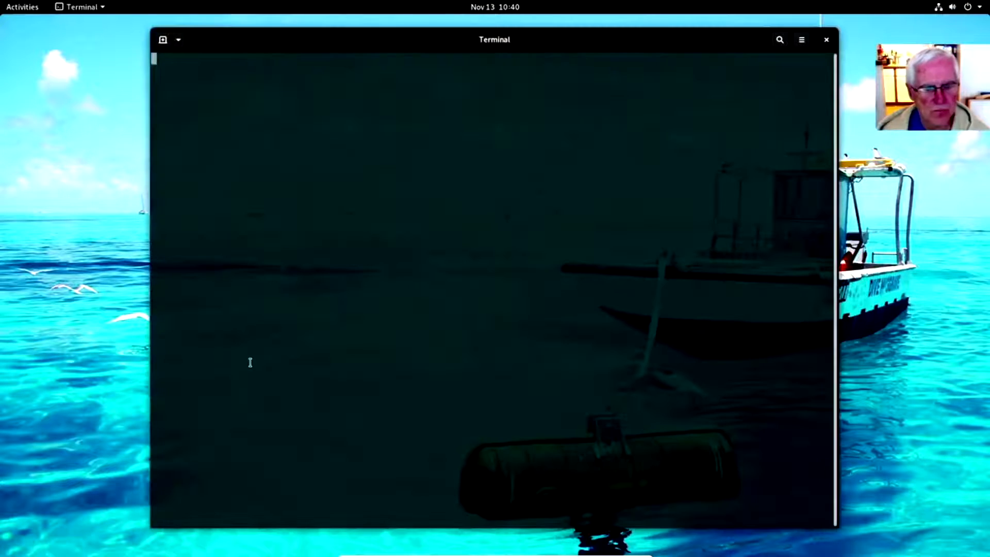
type("sduo")
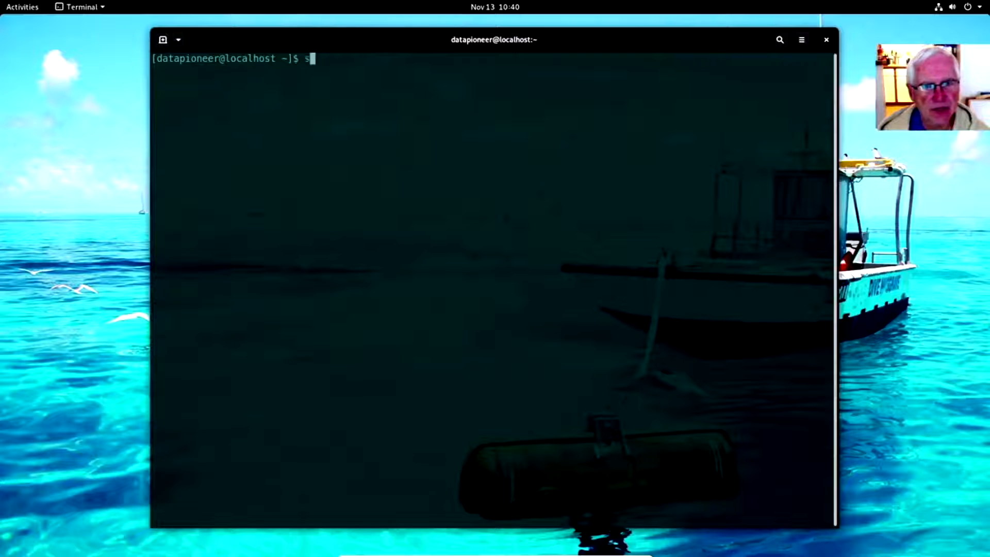
key("BackSpace")
key("BackSpace")
key("BackSpace")
type("udo ")
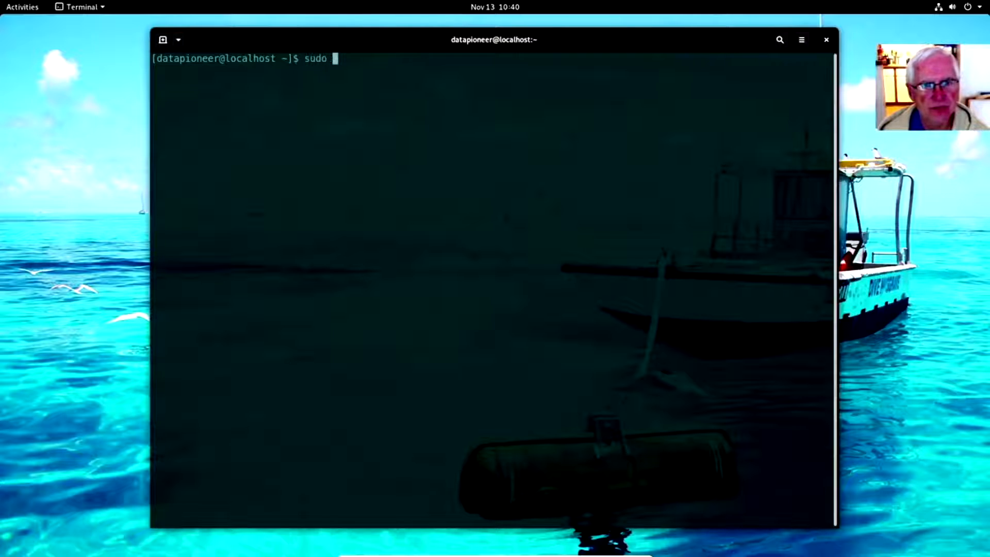
type("dnf se")
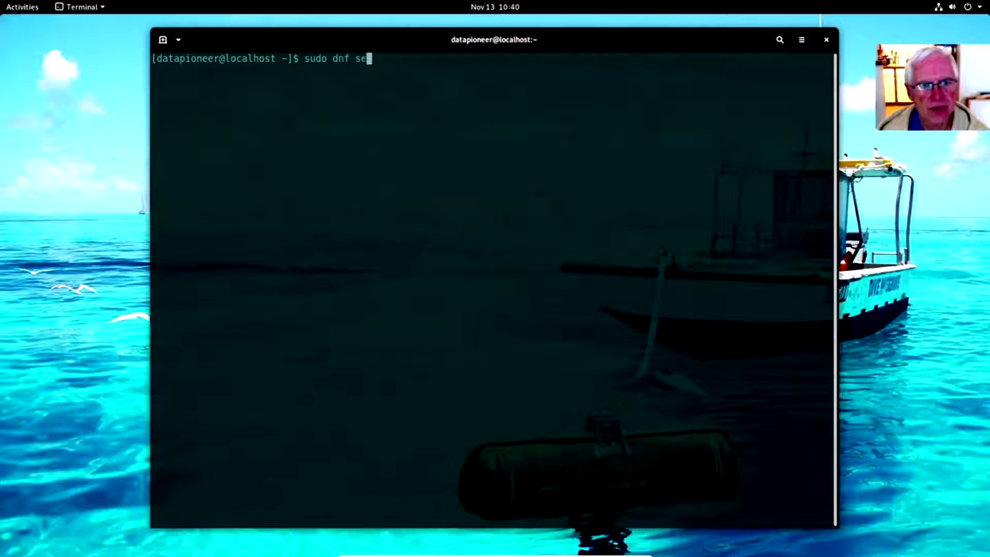
type("arch timeshift")
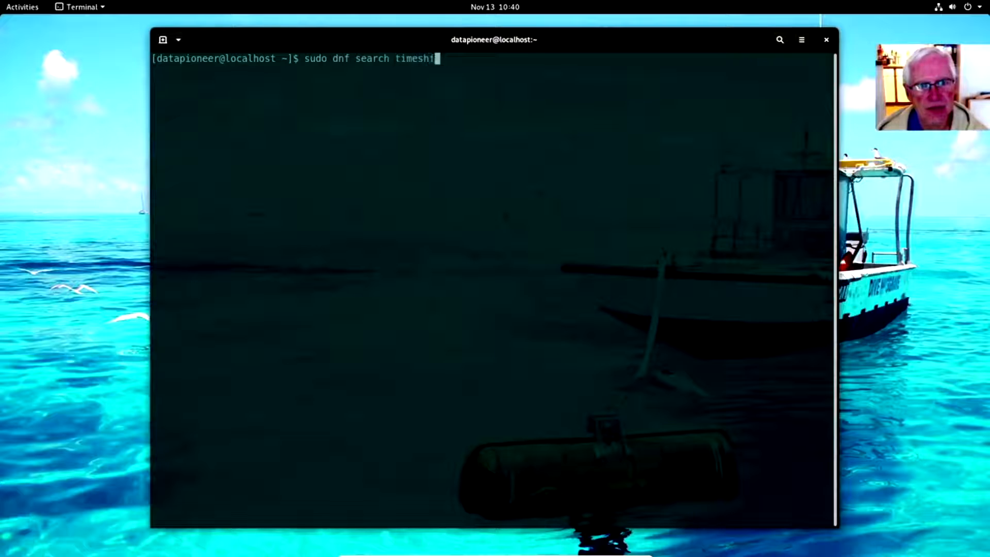
key("Return")
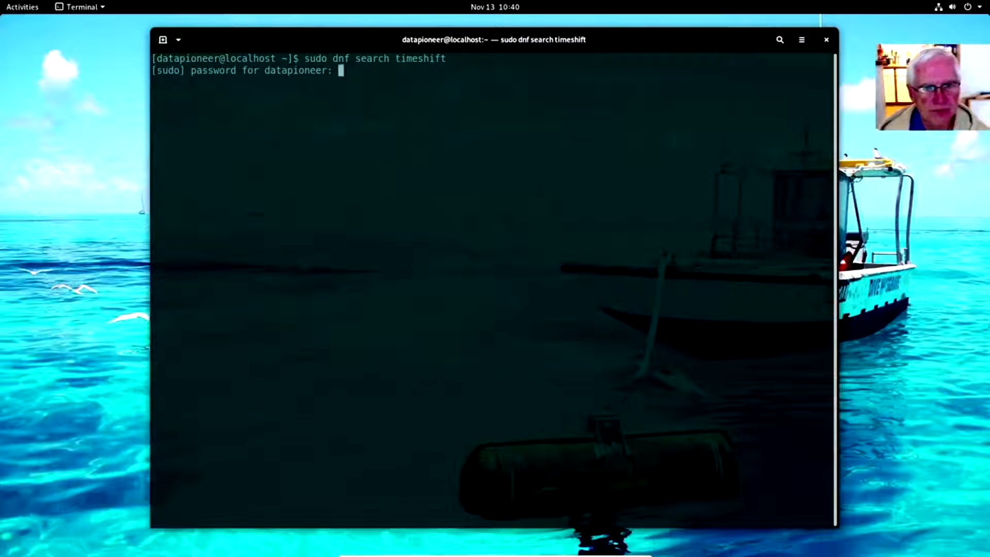
key("Return")
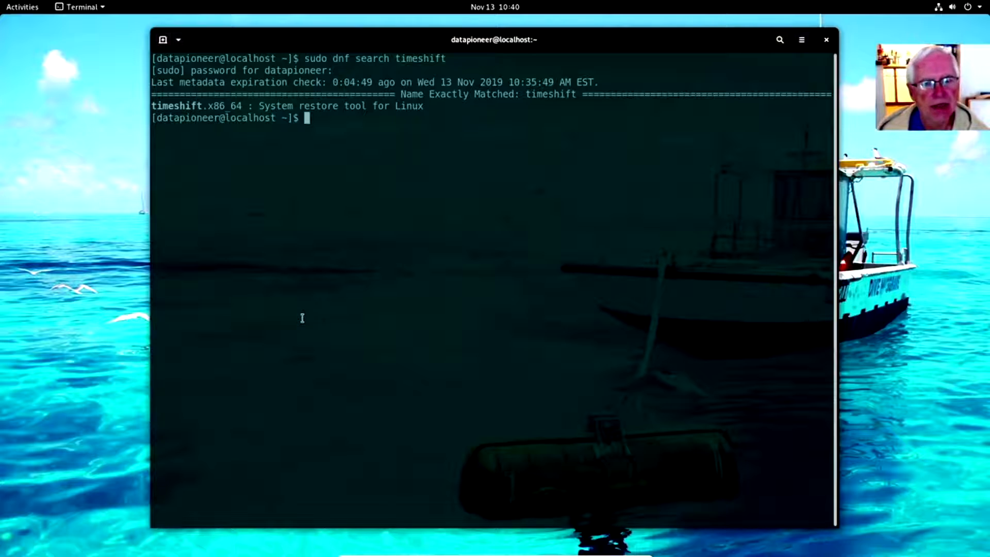
Install the package with "sudo dnf install timeshift", accept the transaction with y, and exit the terminal session
type("sudo ")
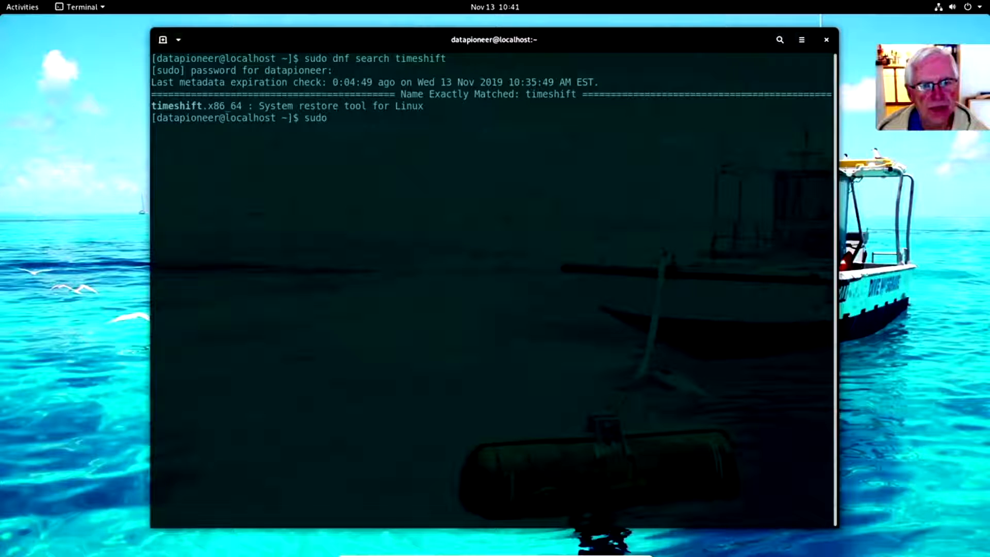
type("dnf install")
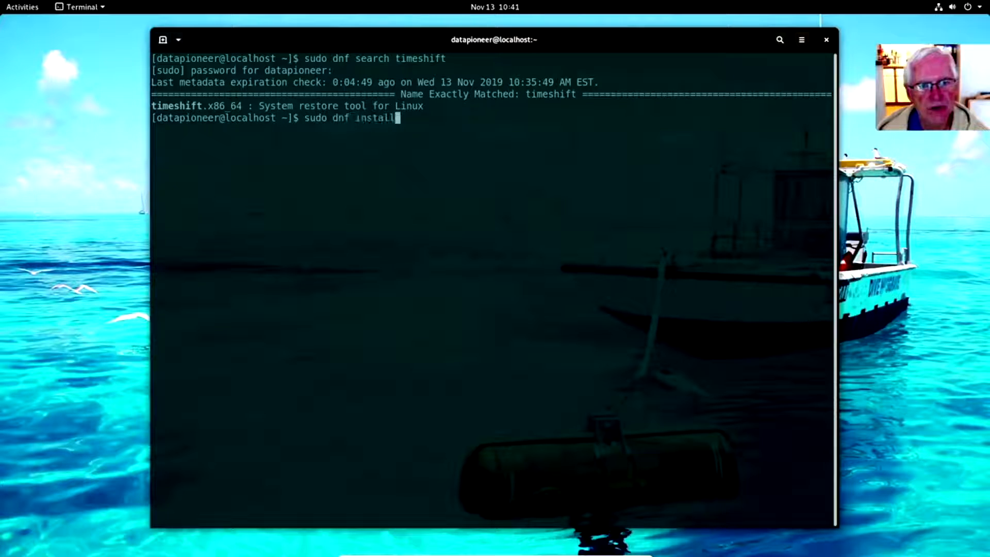
type(" timeshift")
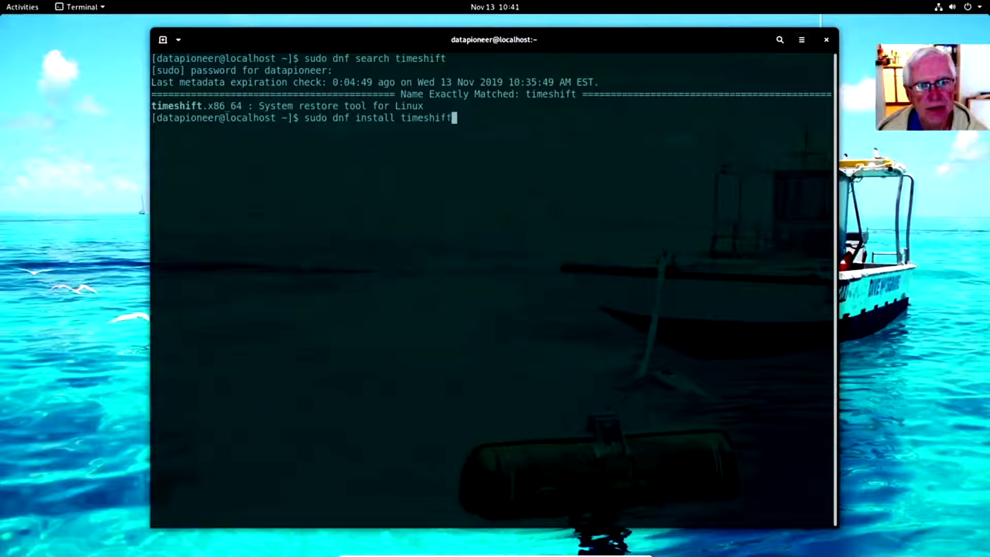
key("Return")
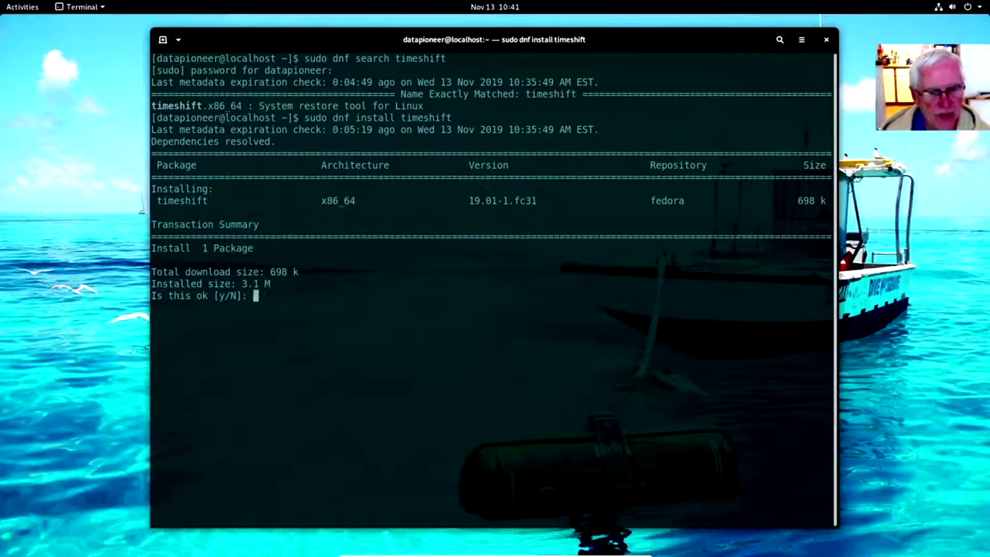
type("y")
key("Return")
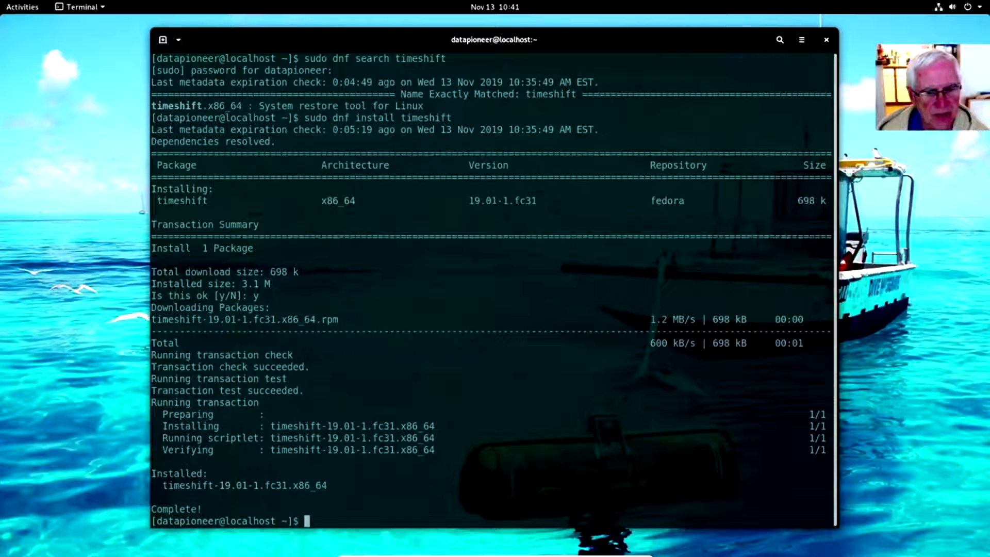
type("exit")
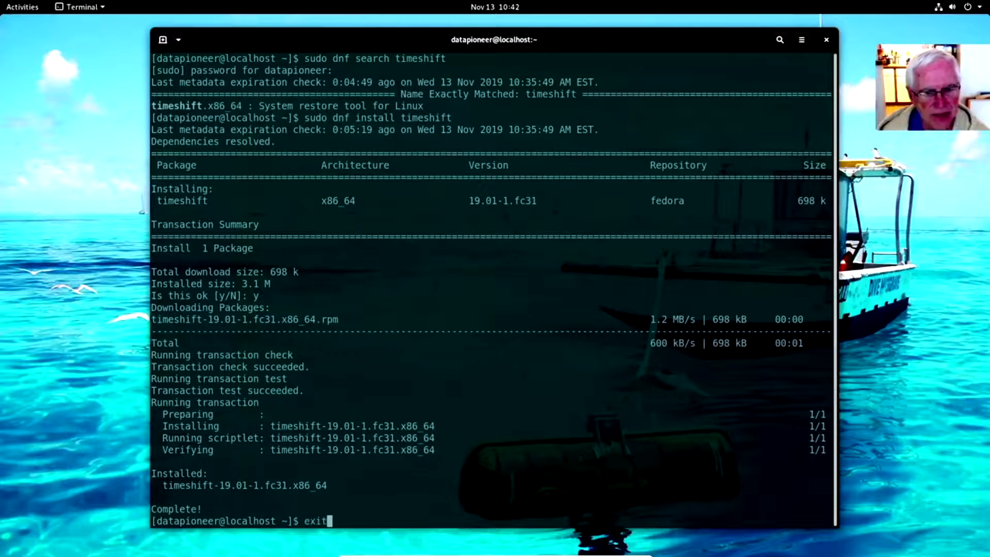
key("Return")
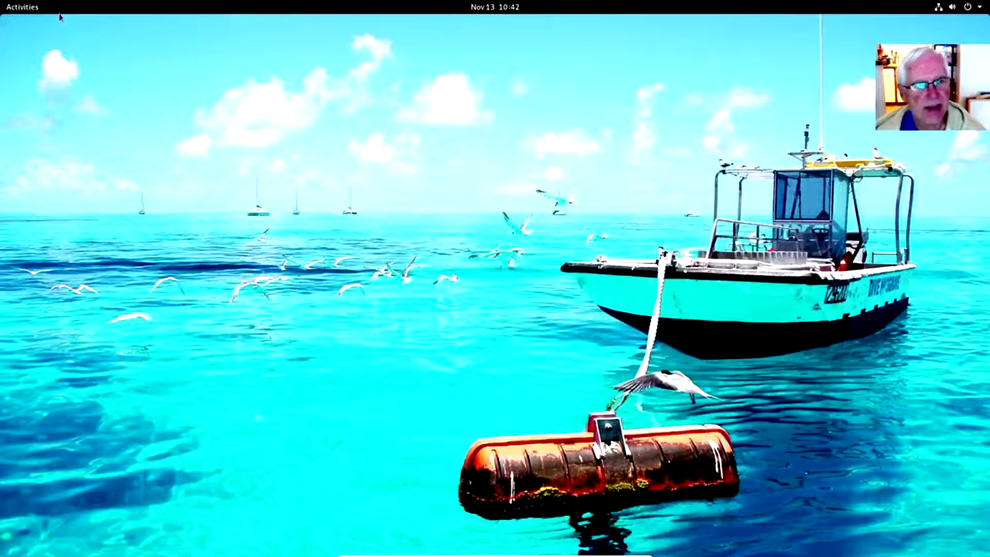
Launch Timeshift from the installed applications and authenticate with the administrator password
left_click(28, 12)
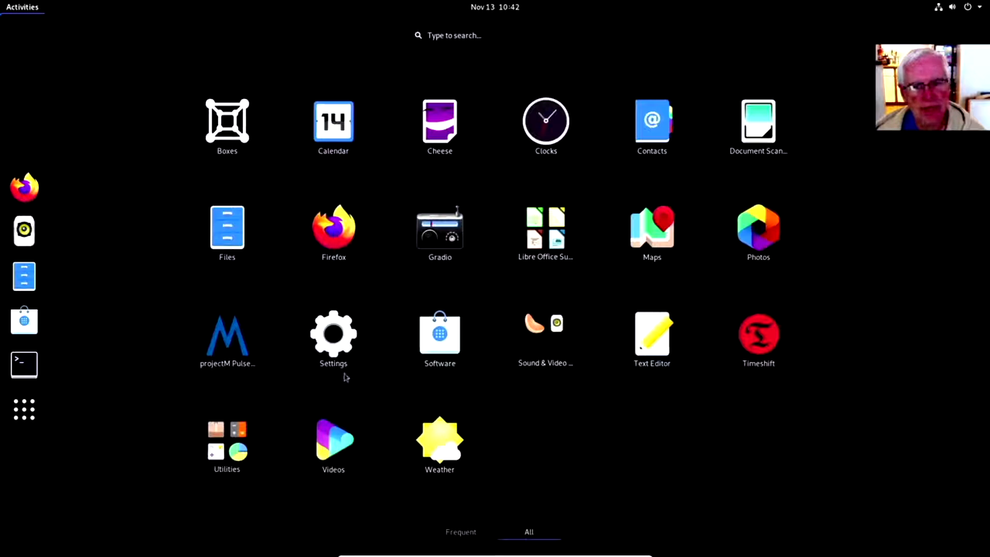
left_click(760, 335)
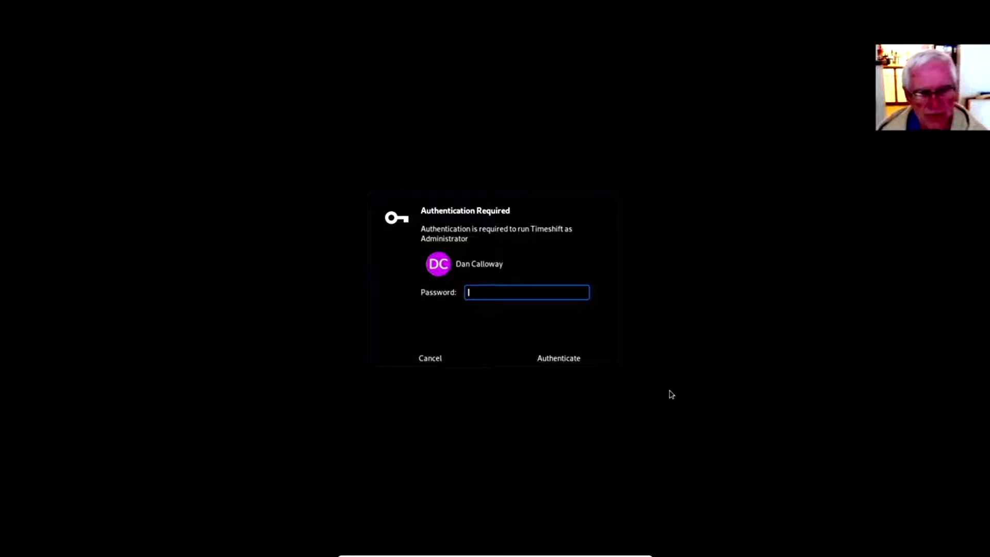
type("•••••••••••")
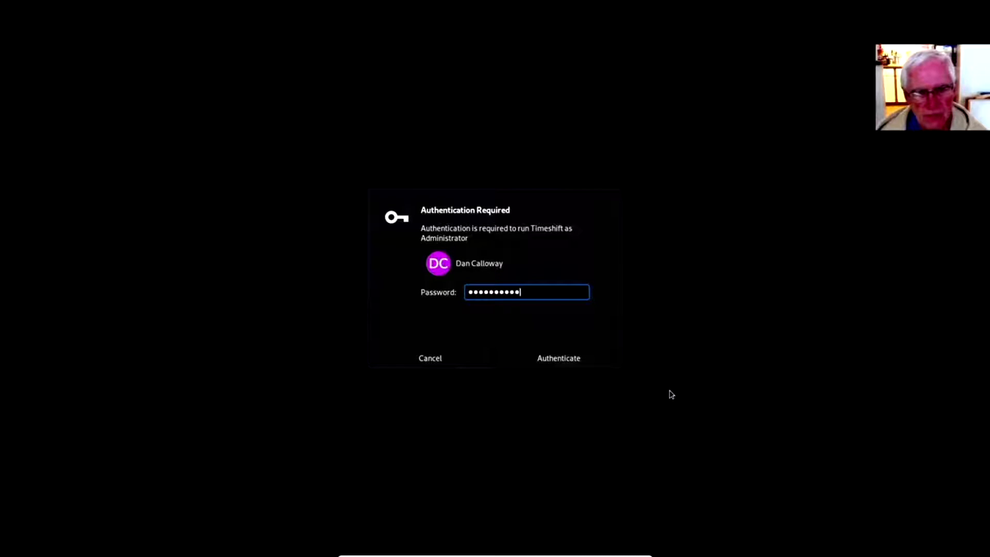
type("•••")
key("Return")
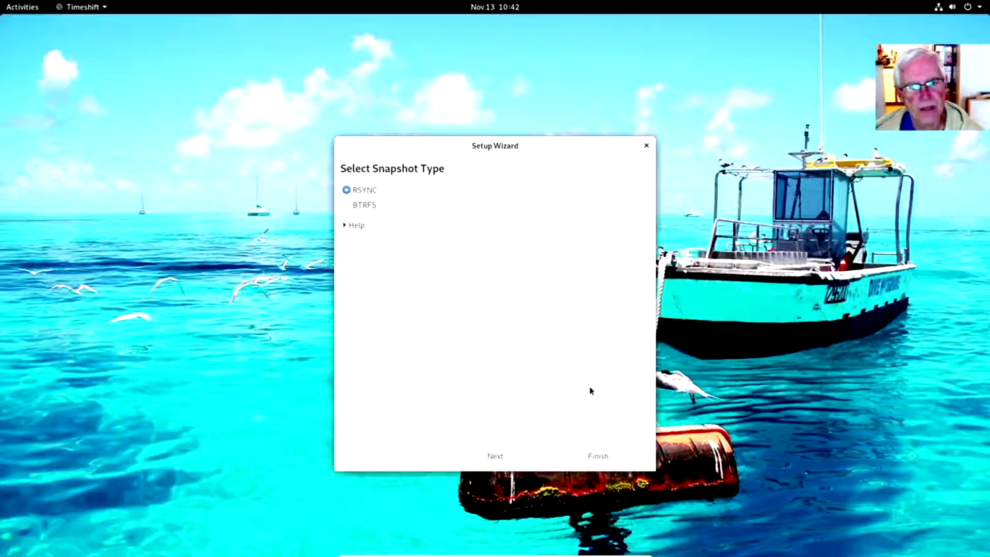
Choose RSYNC as the snapshot type and the dm-1 partition as the snapshot location in the setup wizard
left_click(363, 206)
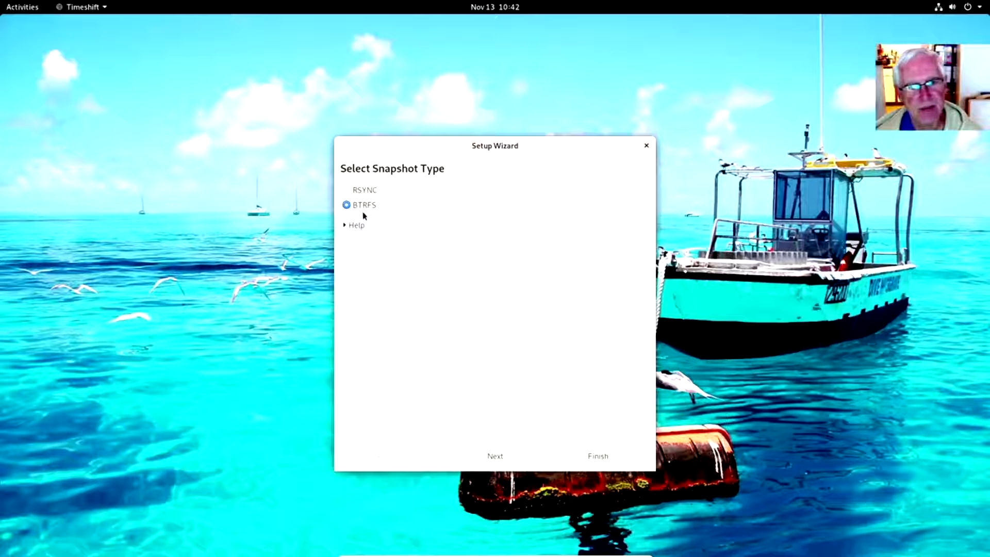
left_click(365, 190)
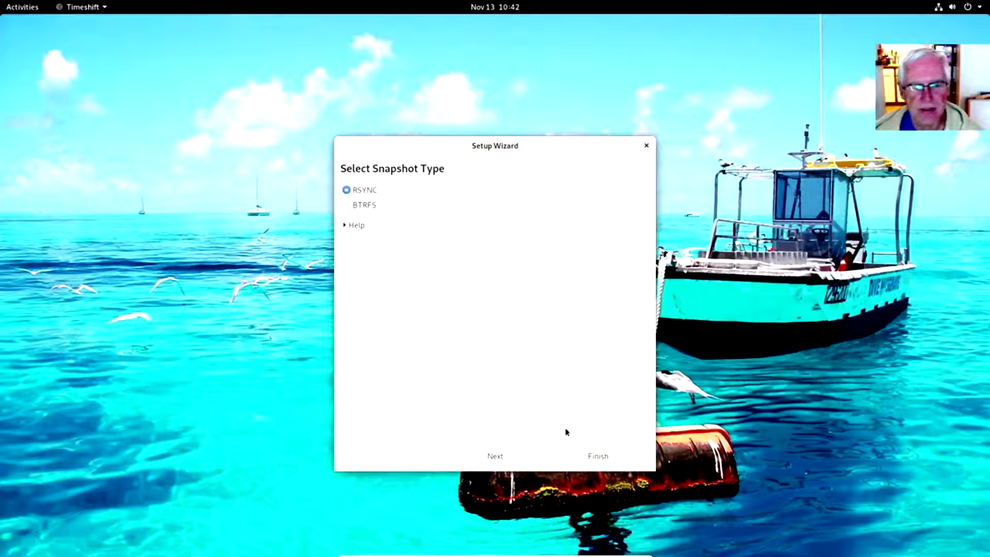
left_click(514, 458)
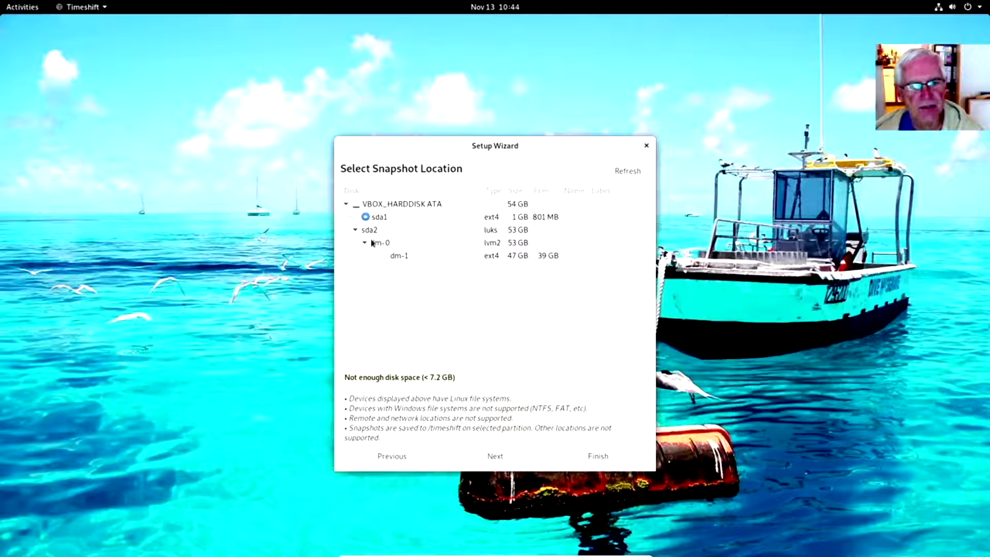
left_click(388, 258)
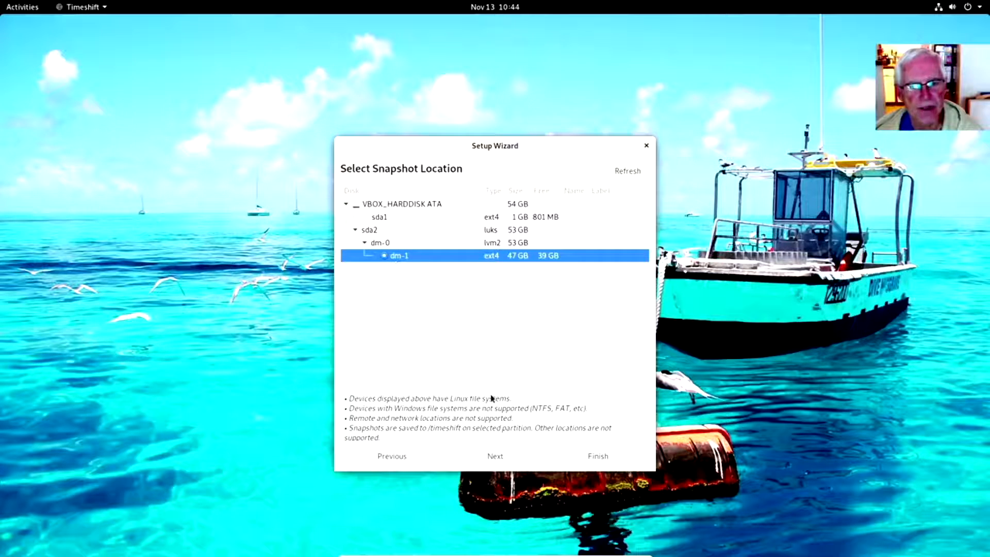
left_click(494, 458)
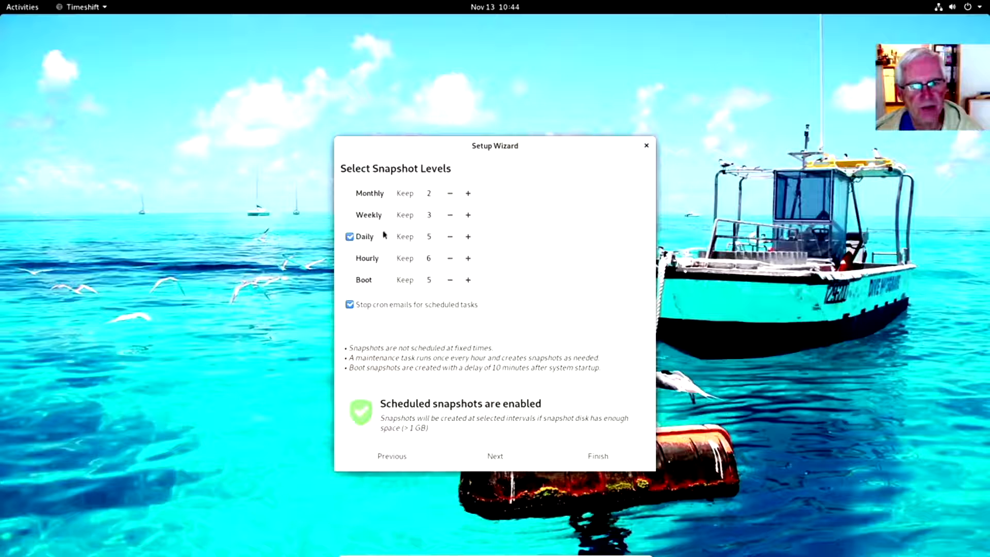
left_click(353, 195)
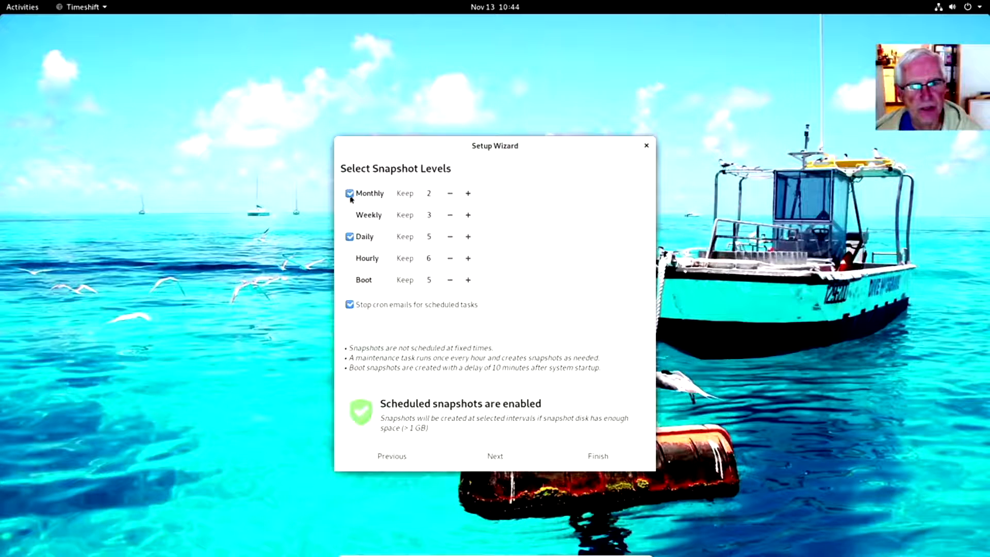
left_click(350, 194)
left_click(350, 215)
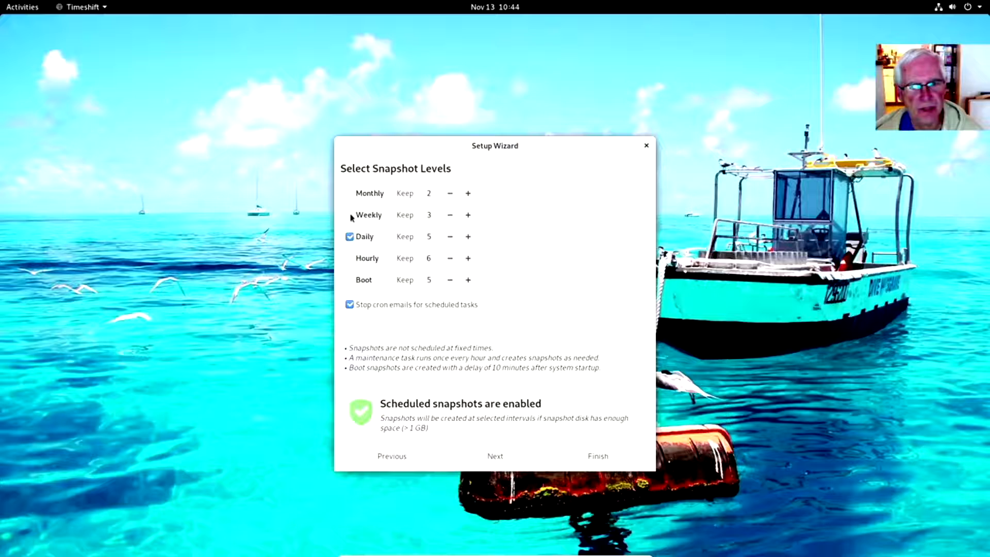
left_click(469, 220)
left_click(470, 220)
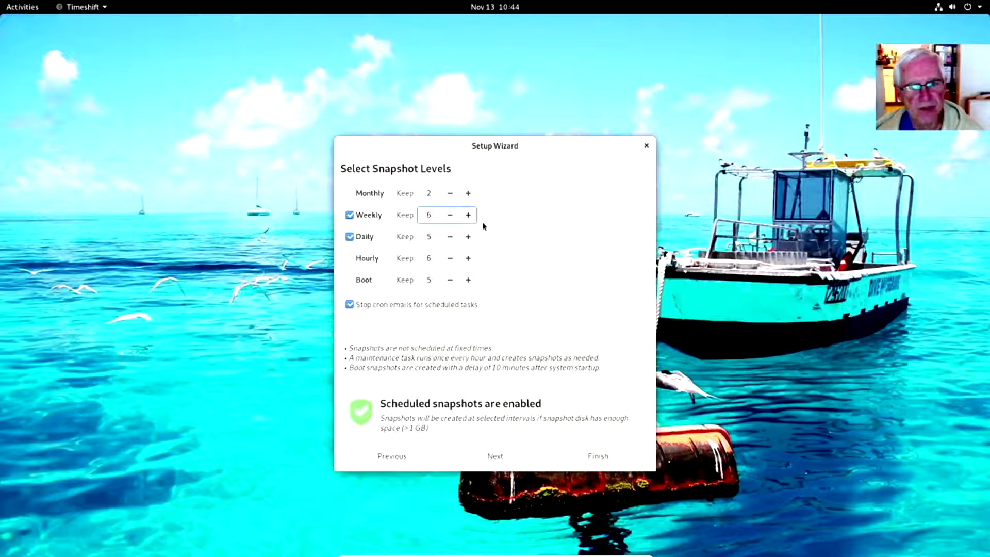
left_click(349, 215)
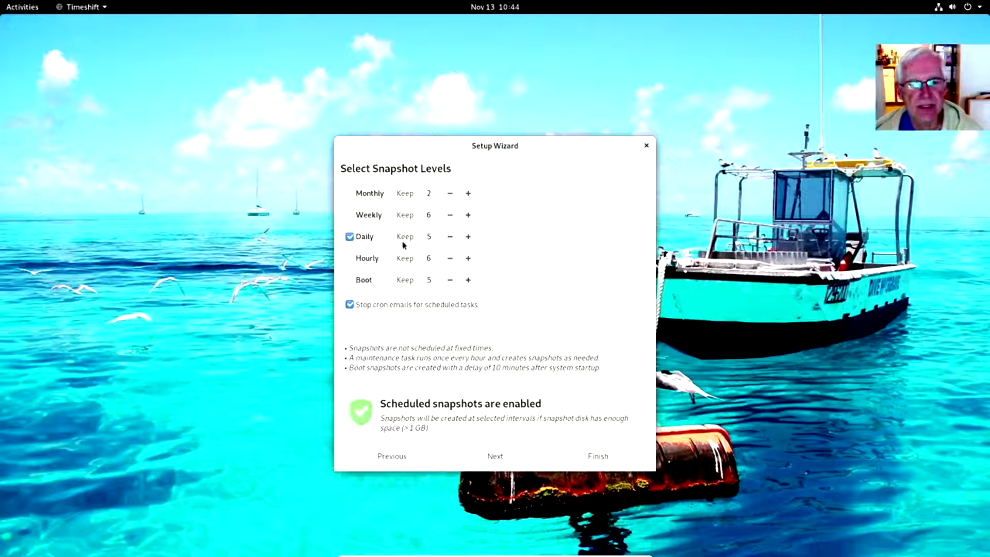
mouse_move(404, 244)
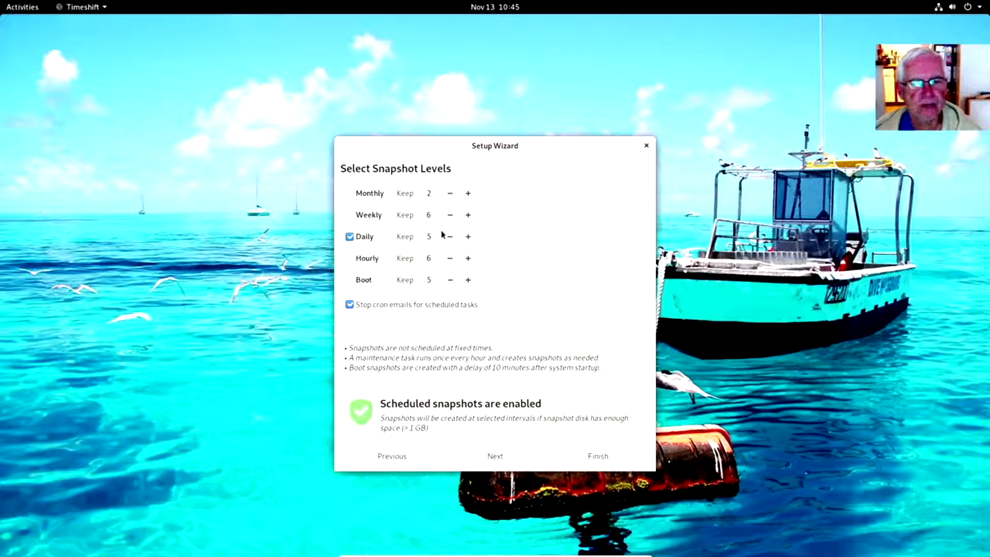
left_click(349, 258)
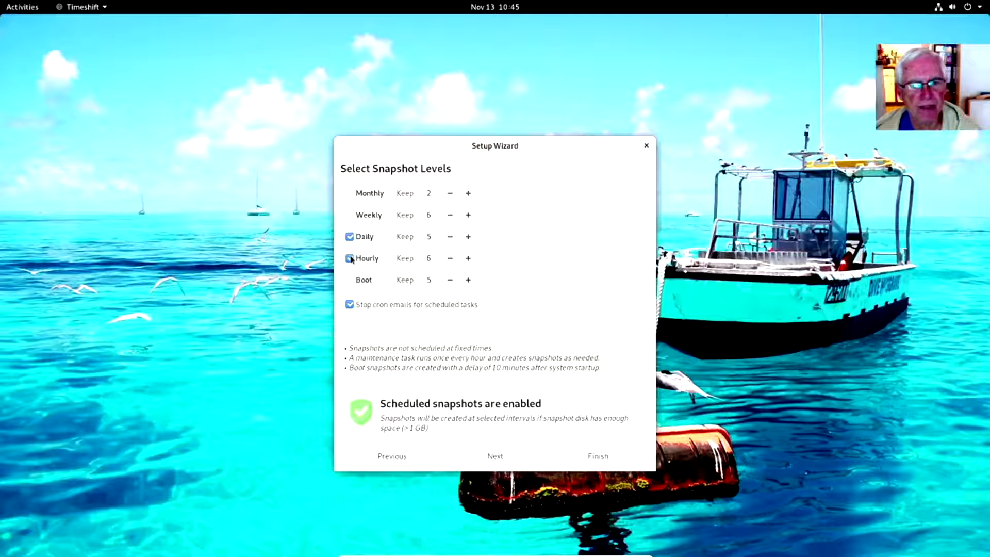
left_click(350, 258)
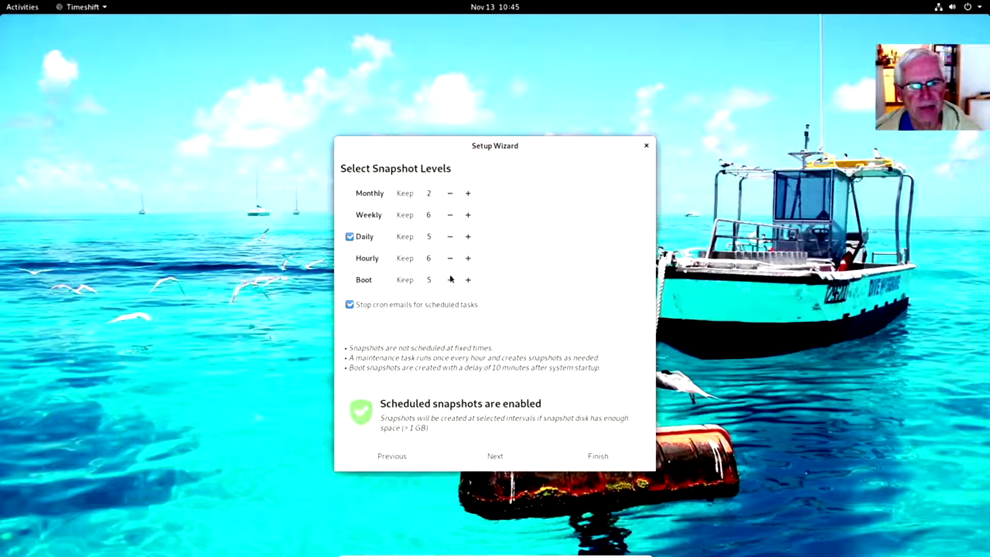
Set the number of weekly snapshots to keep to 4, leaving only the Daily level enabled
left_click(350, 215)
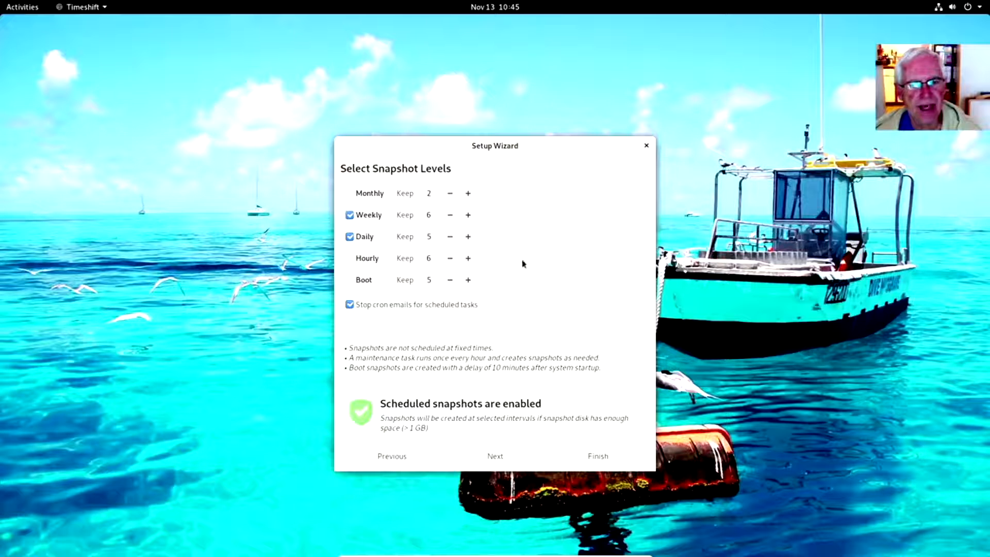
left_click(452, 217)
left_click(452, 217)
left_click(452, 218)
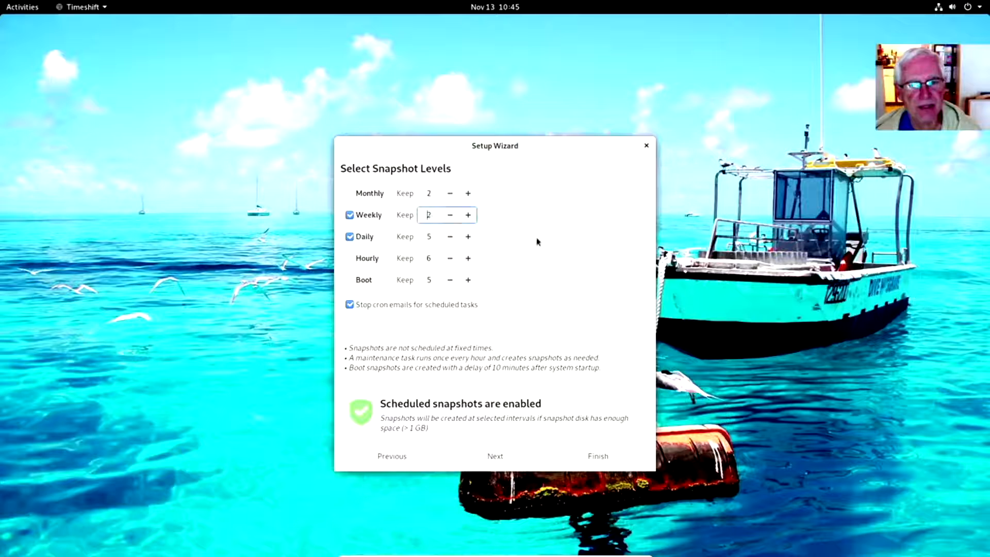
left_click(467, 219)
left_click(467, 218)
left_click(349, 216)
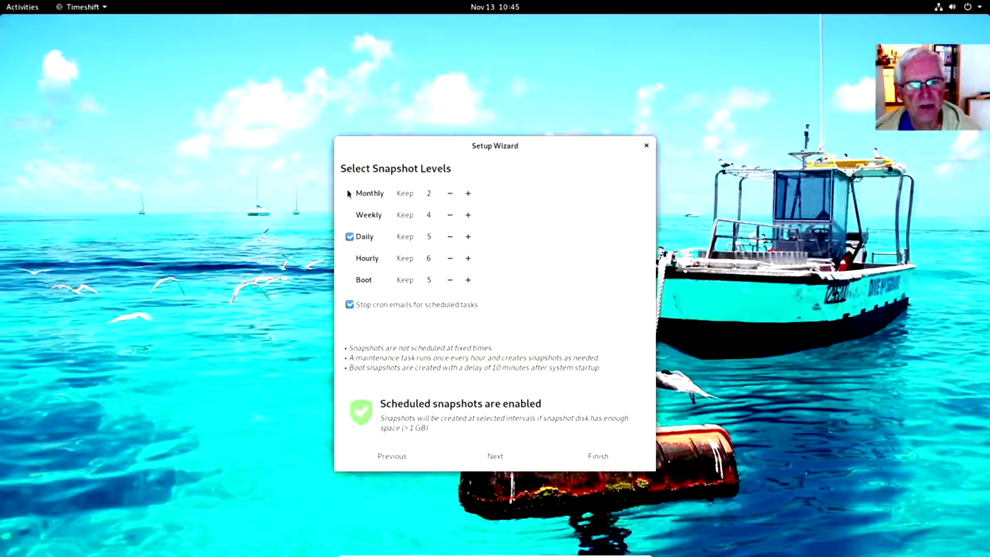
left_click(349, 193)
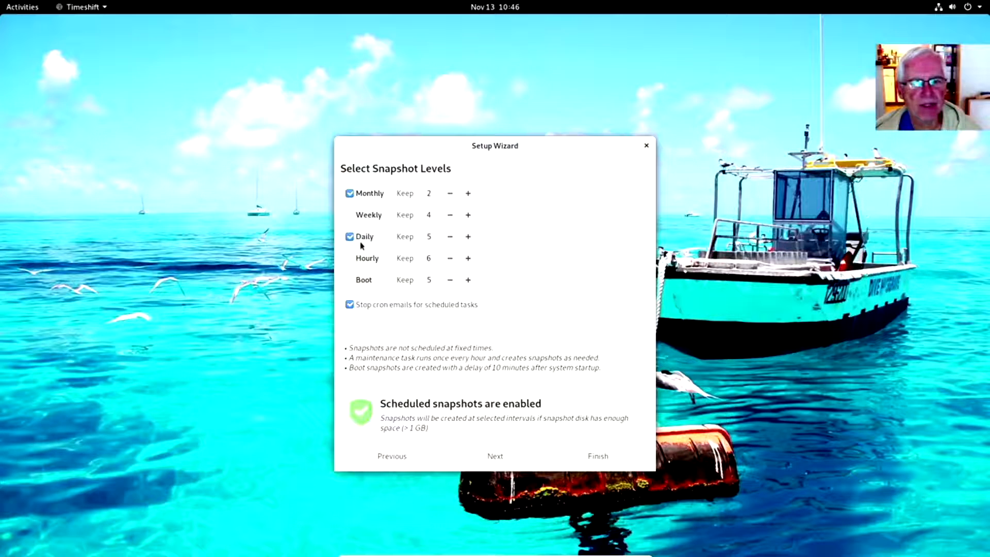
left_click(350, 195)
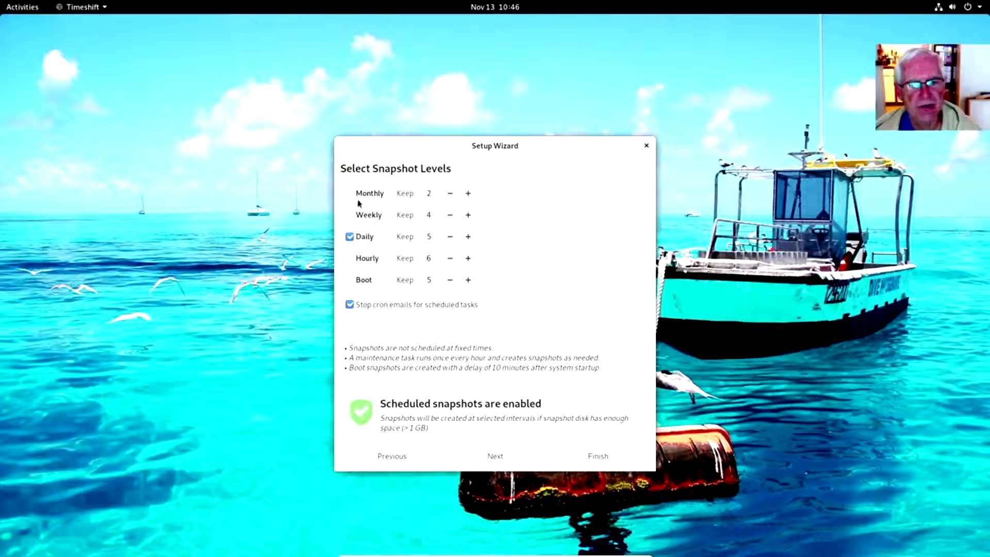
Keep both user home directories set to Exclude All and finish the setup wizard
left_click(496, 458)
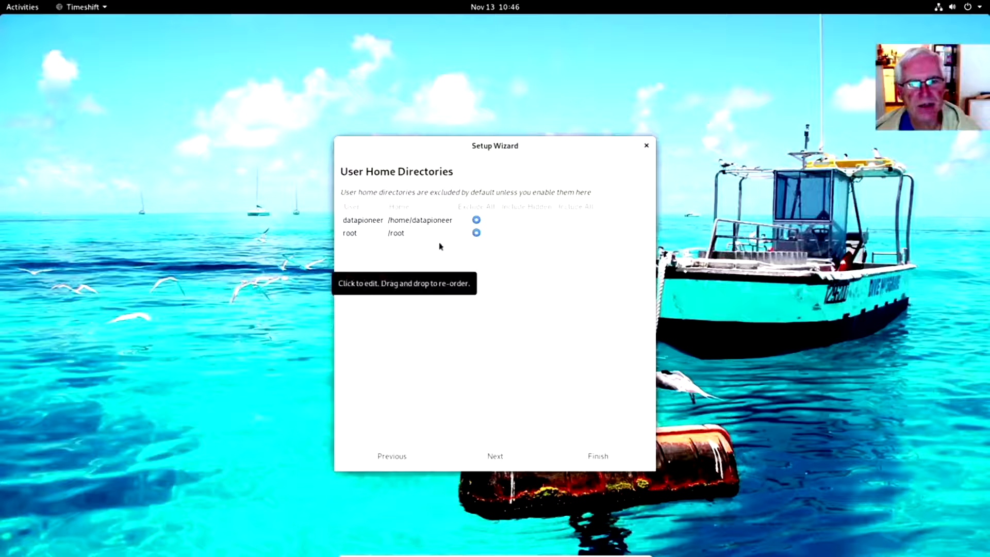
left_click(526, 221)
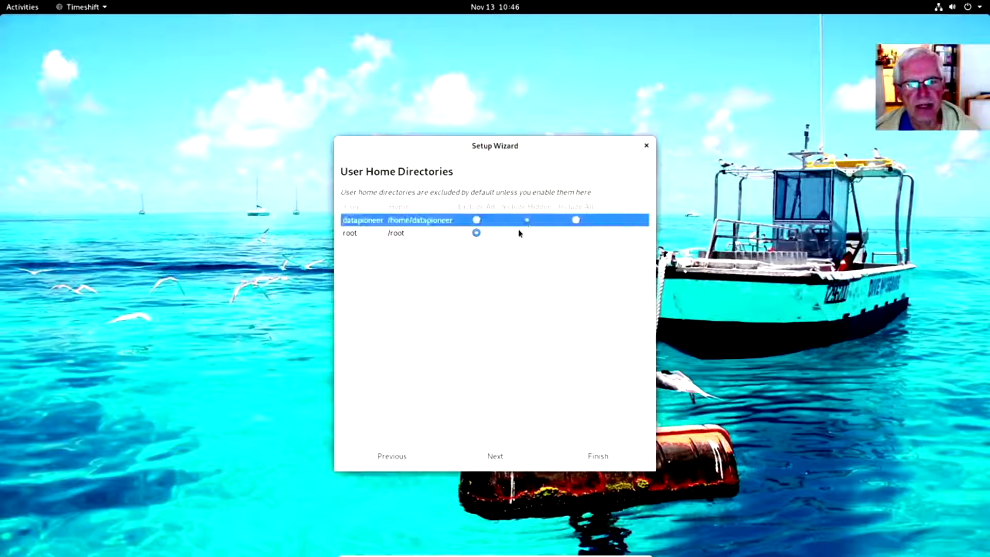
left_click(475, 220)
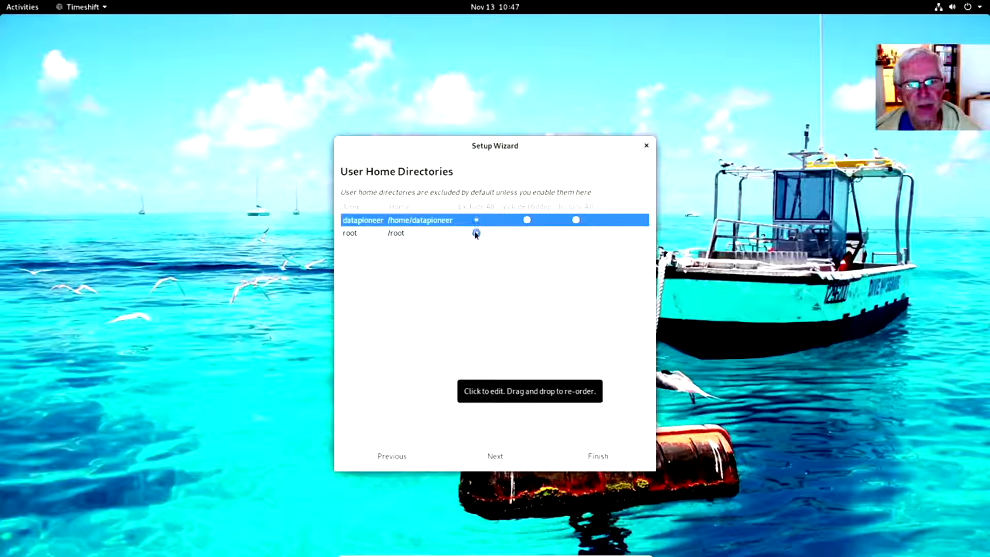
left_click(495, 456)
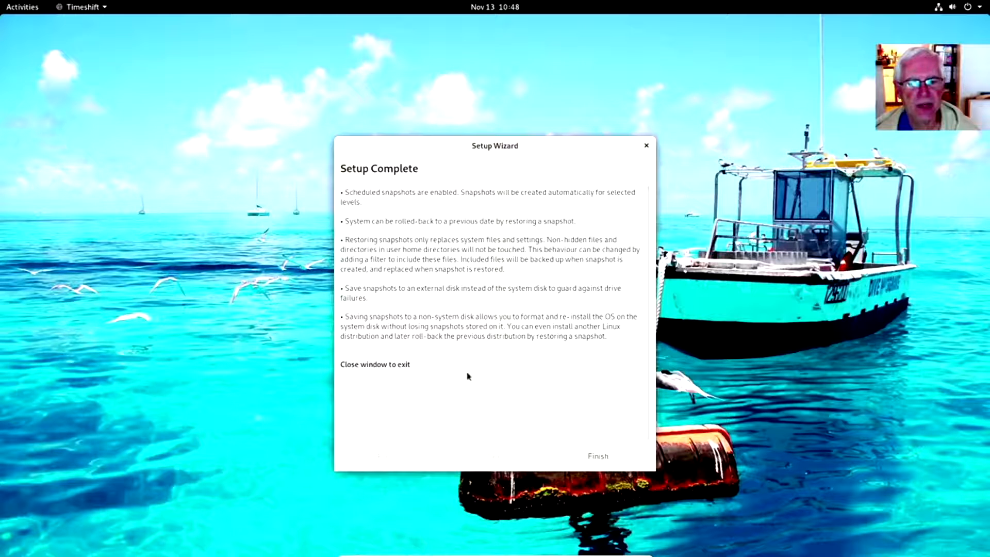
left_click(598, 457)
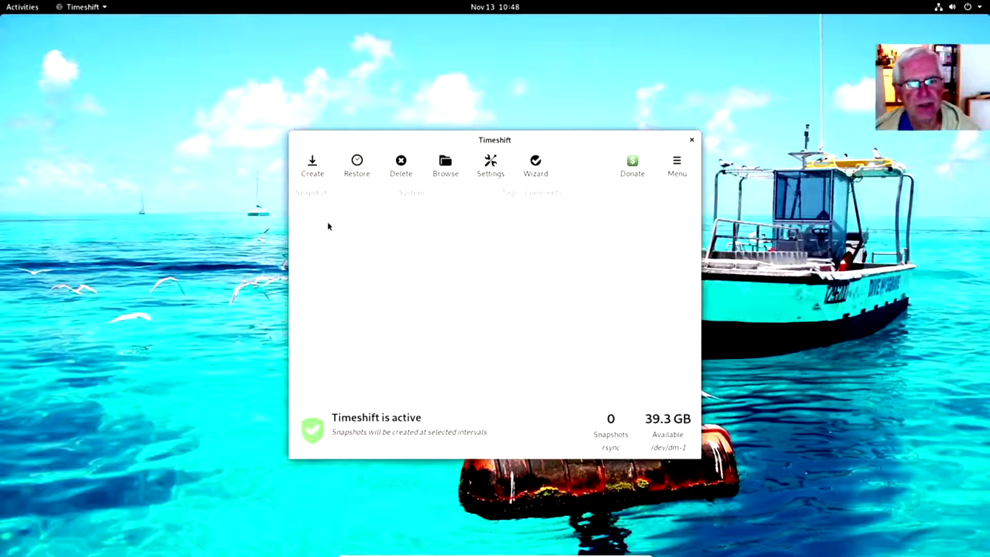
Try to restore with no snapshot selected, and review the snapshot schedule in the settings
left_click(356, 171)
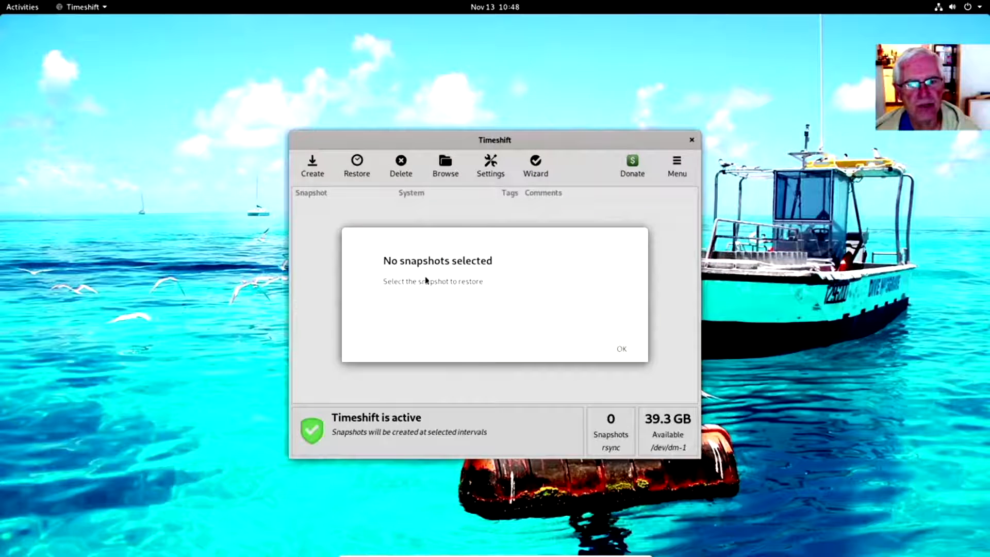
left_click(620, 348)
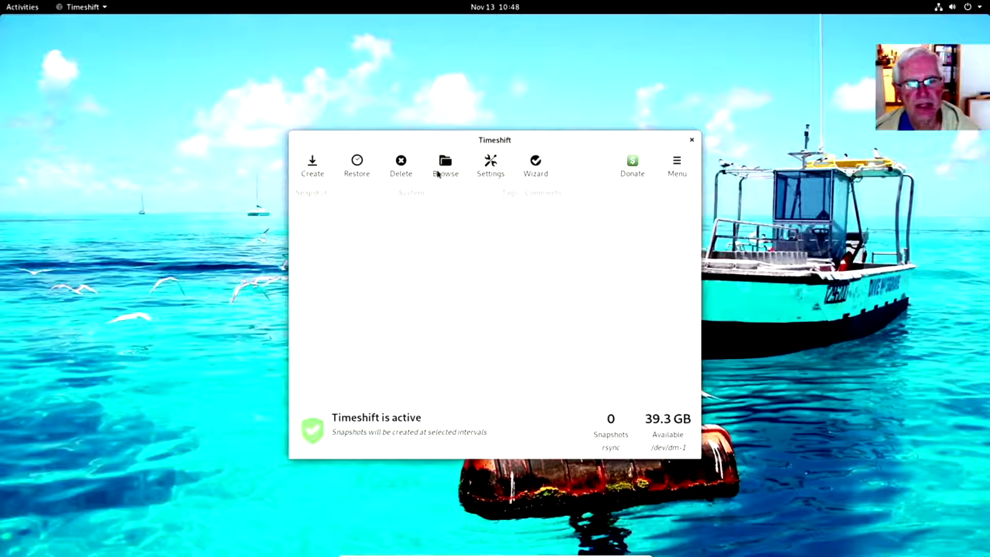
left_click(488, 166)
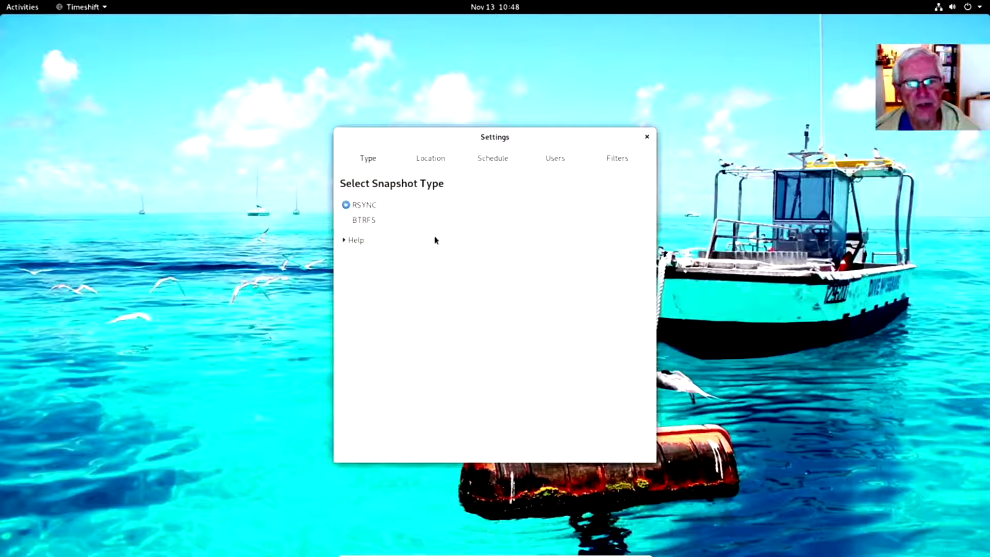
left_click(493, 161)
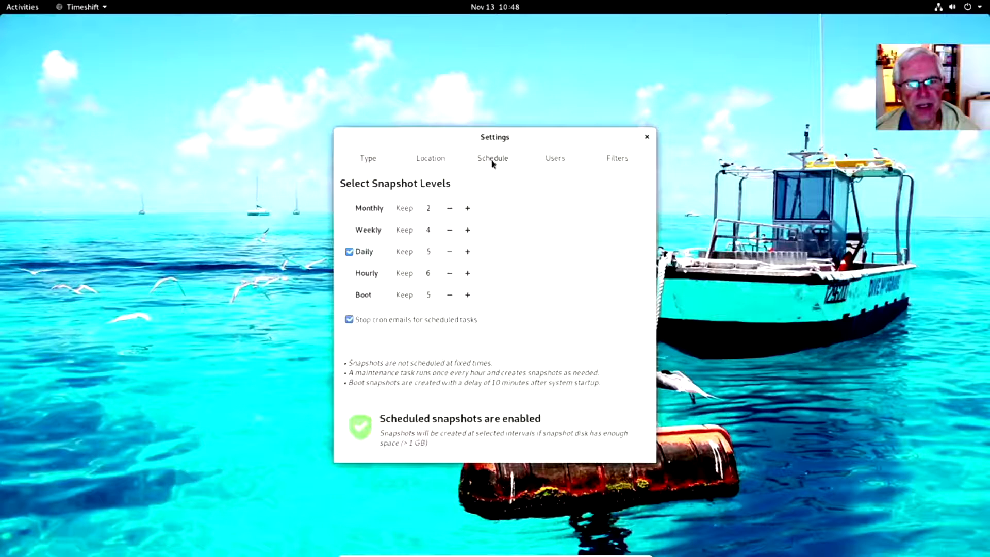
left_click(646, 137)
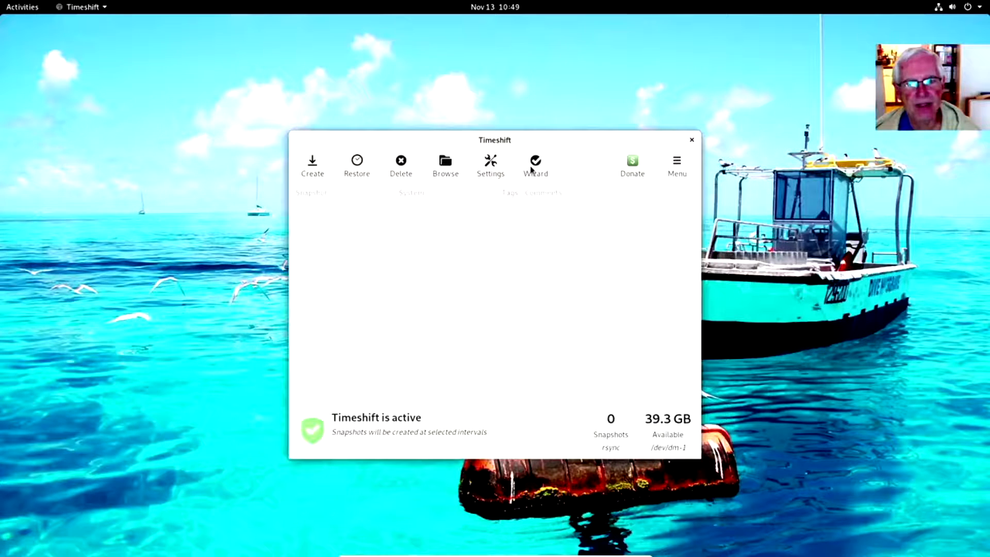
View the About information for Timeshift and close it
left_click(676, 164)
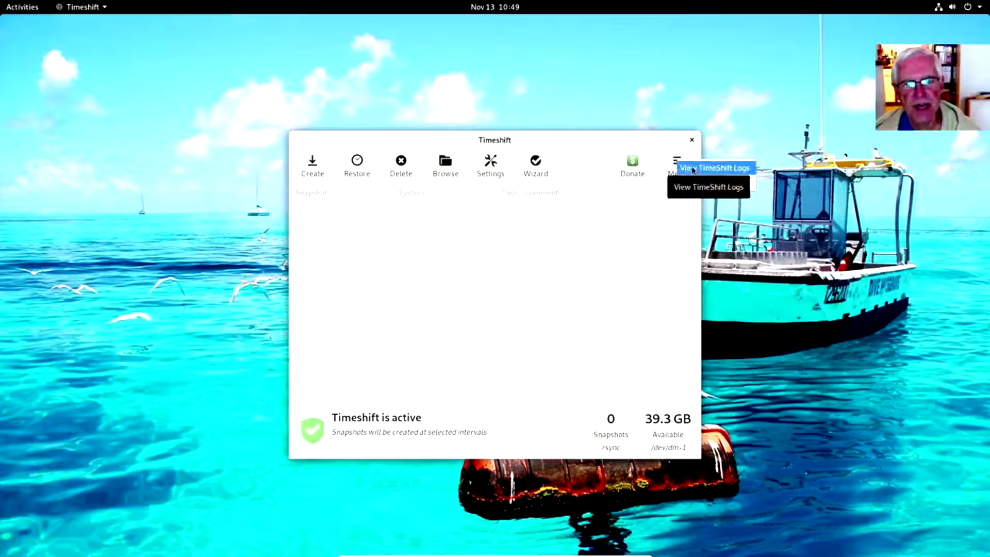
left_click(670, 198)
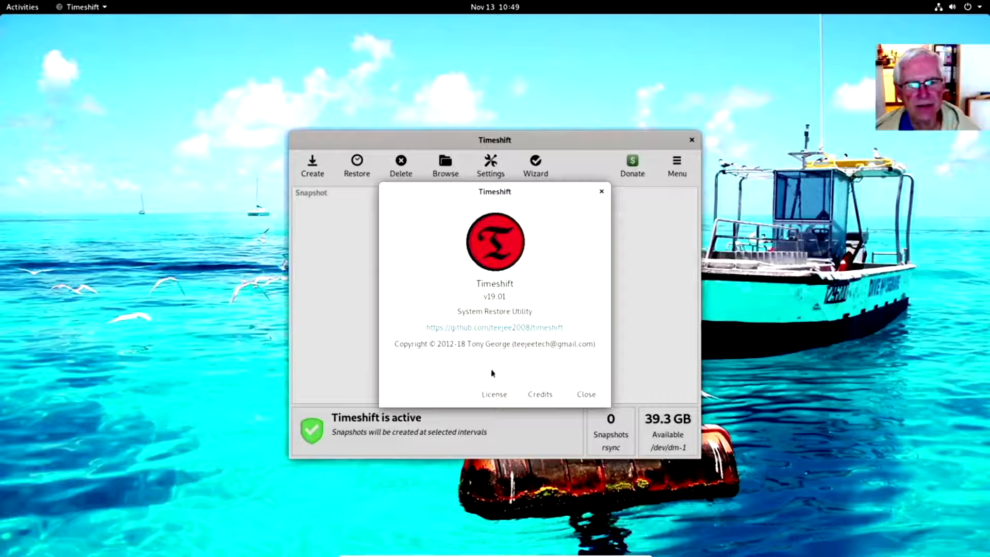
left_click(584, 394)
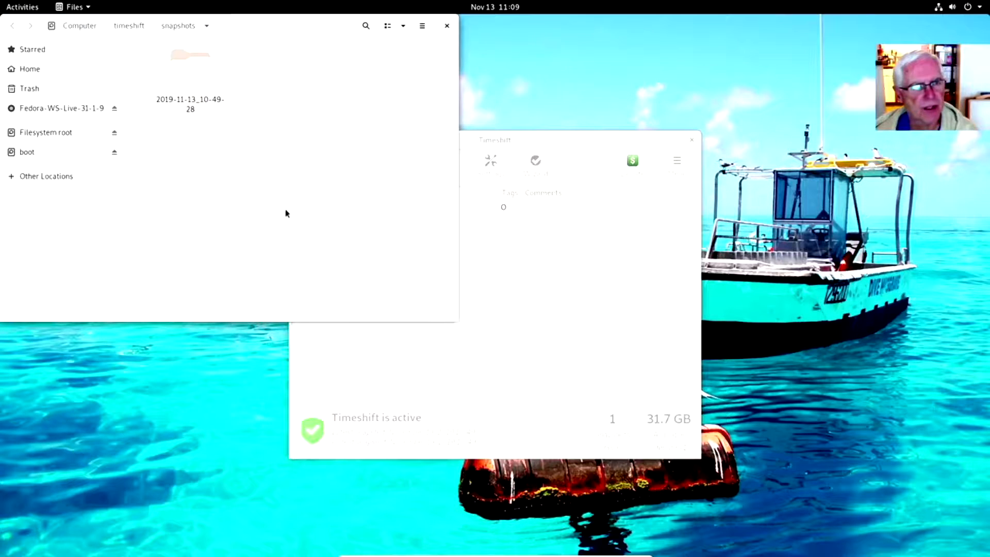
Close the snapshots folder window and Timeshift, trying a restore with no snapshot selected in between
left_click(446, 27)
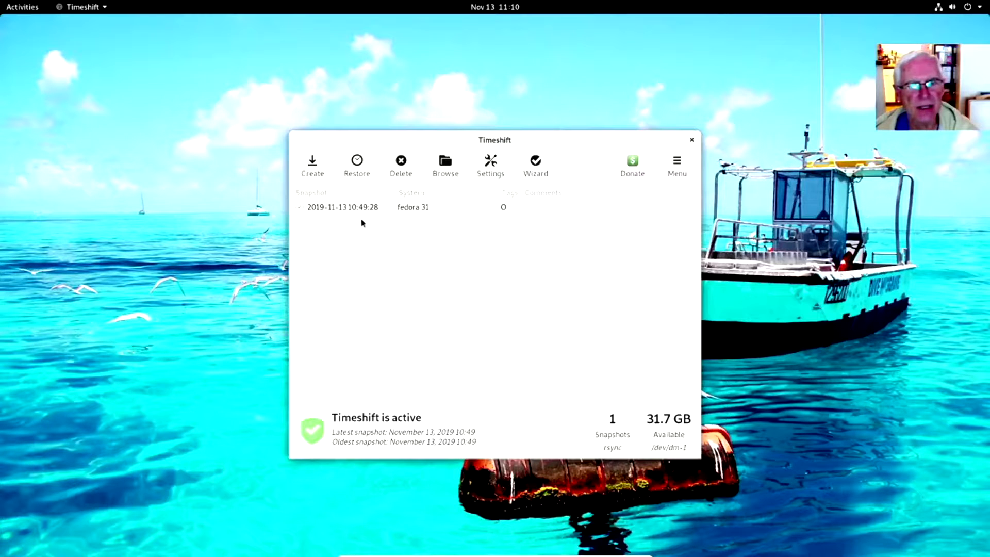
left_click(358, 163)
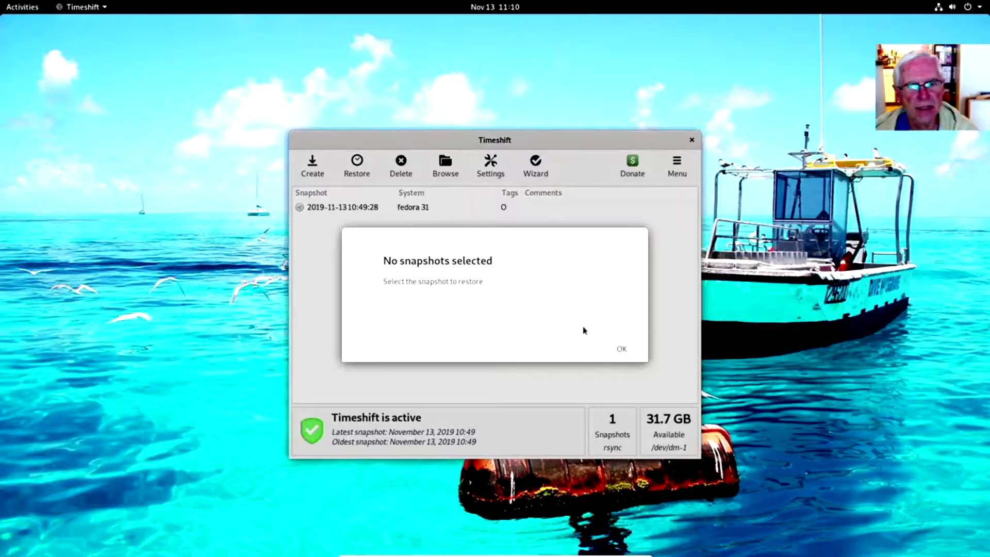
left_click(629, 350)
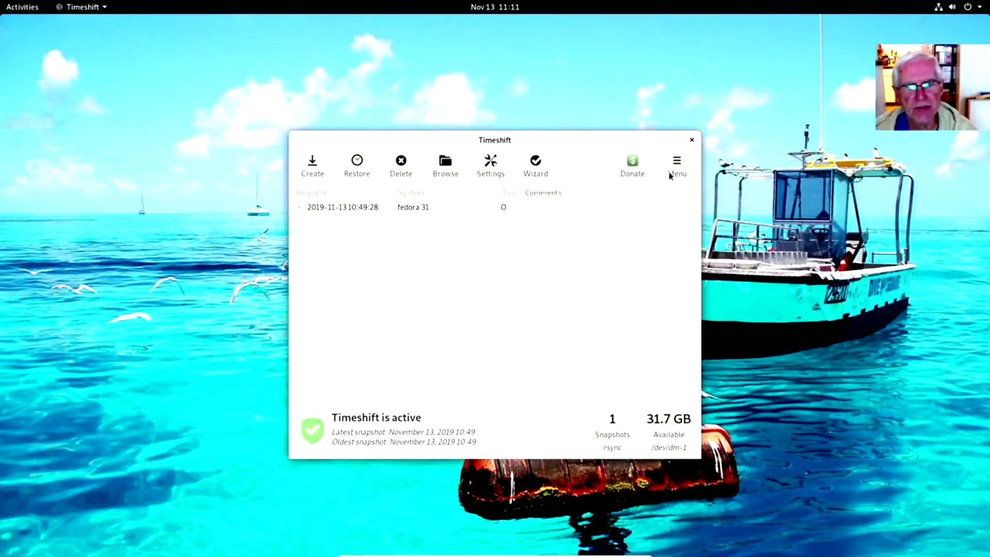
left_click(692, 139)
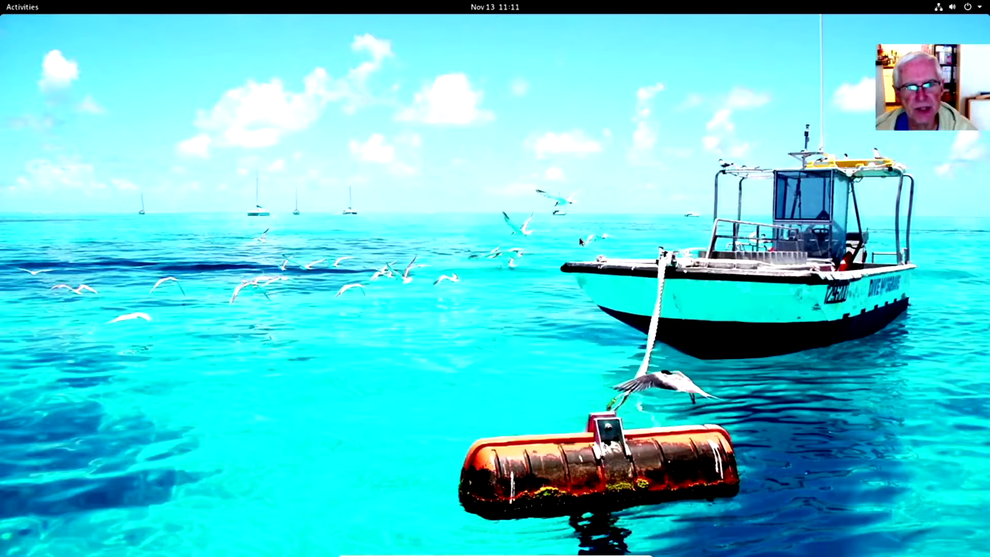